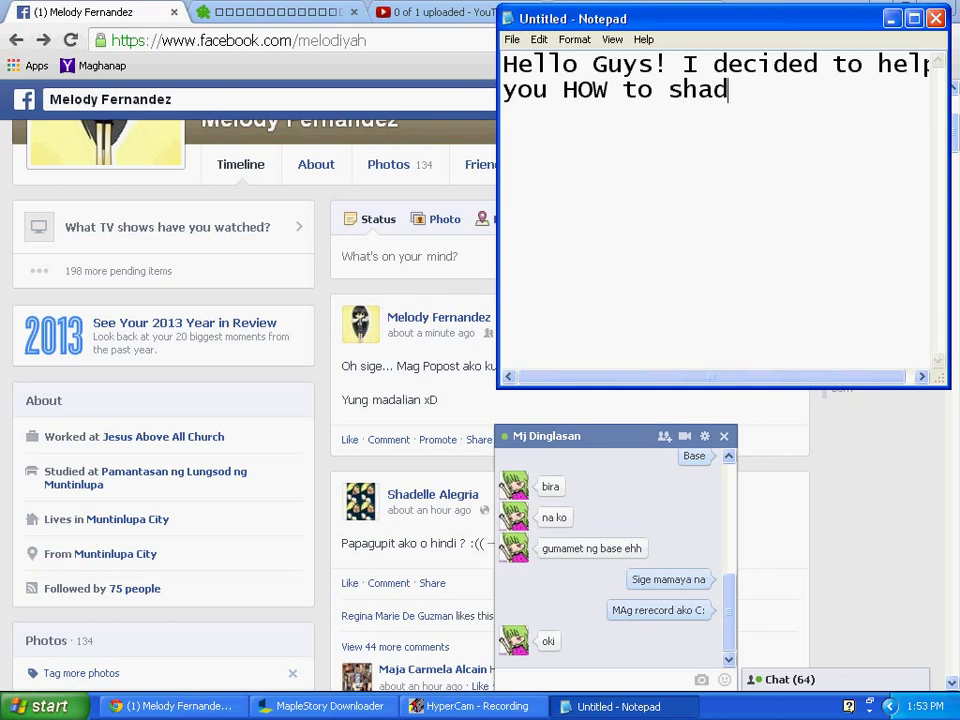
Complete the note's opening sentence with "shadow your drawing" and continue it on a new line with "in just Easy way C:".
text(dreawi)
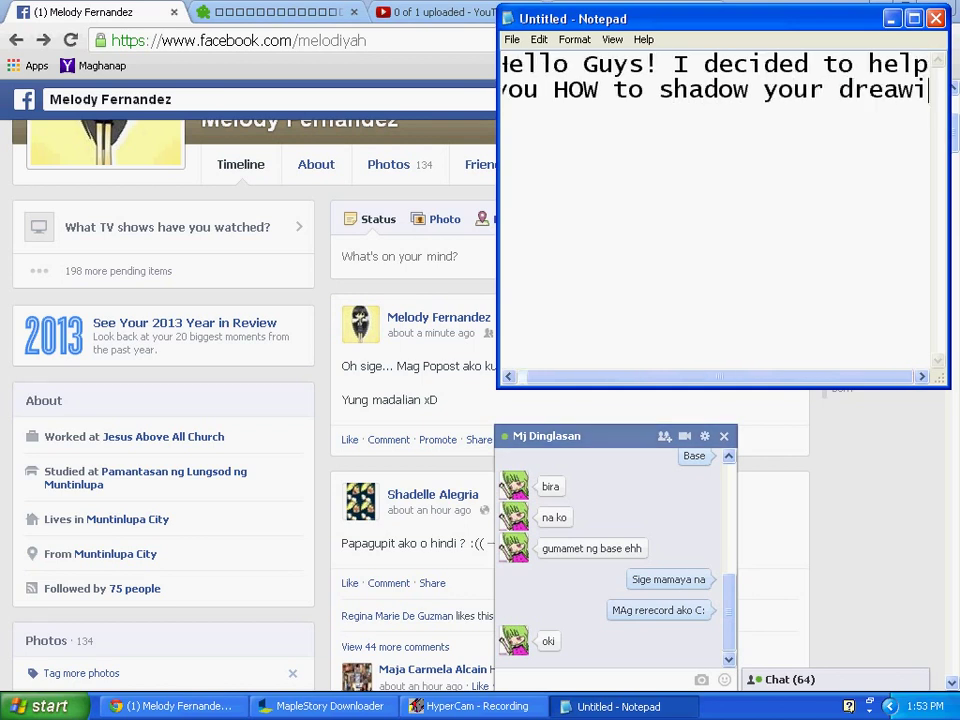
key(BackSpace)
key(BackSpace)
text(awing)
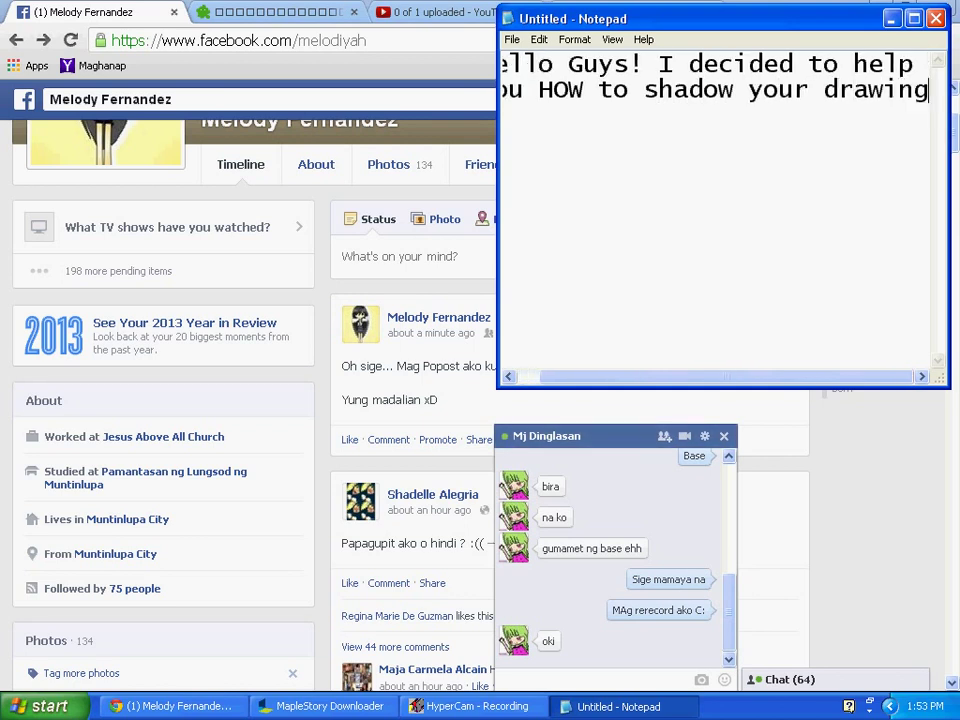
key(Return)
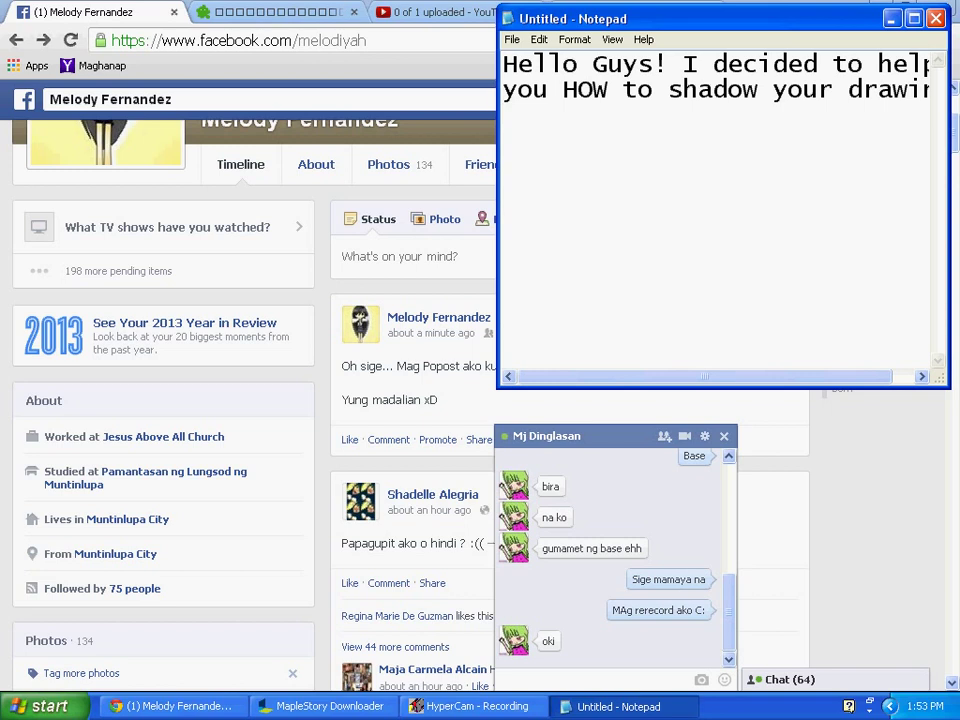
text(in just )
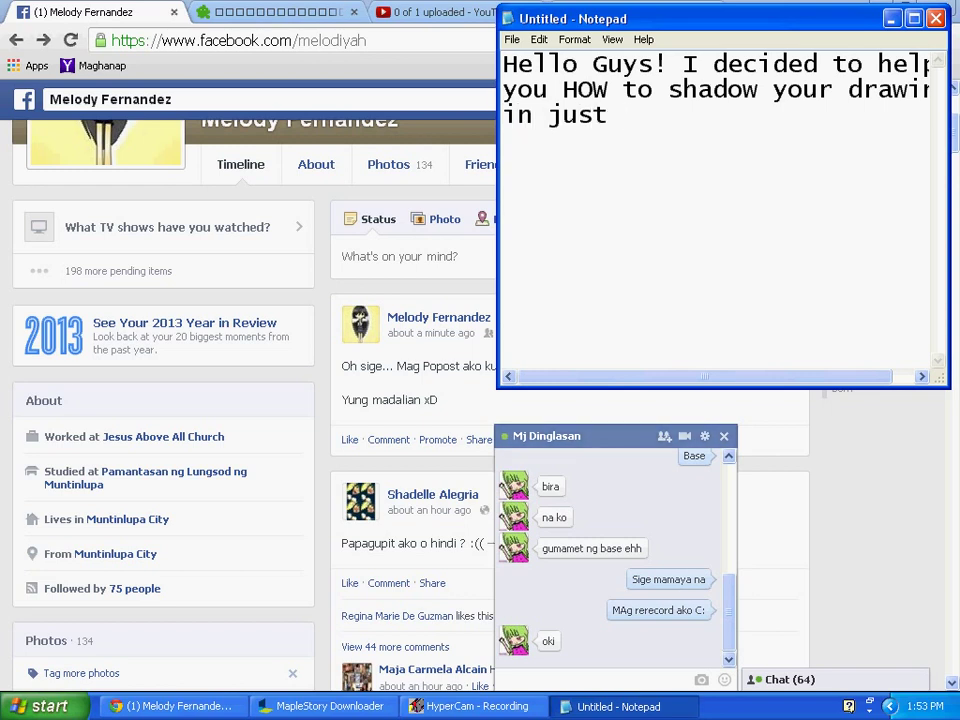
text(Easy way C:)
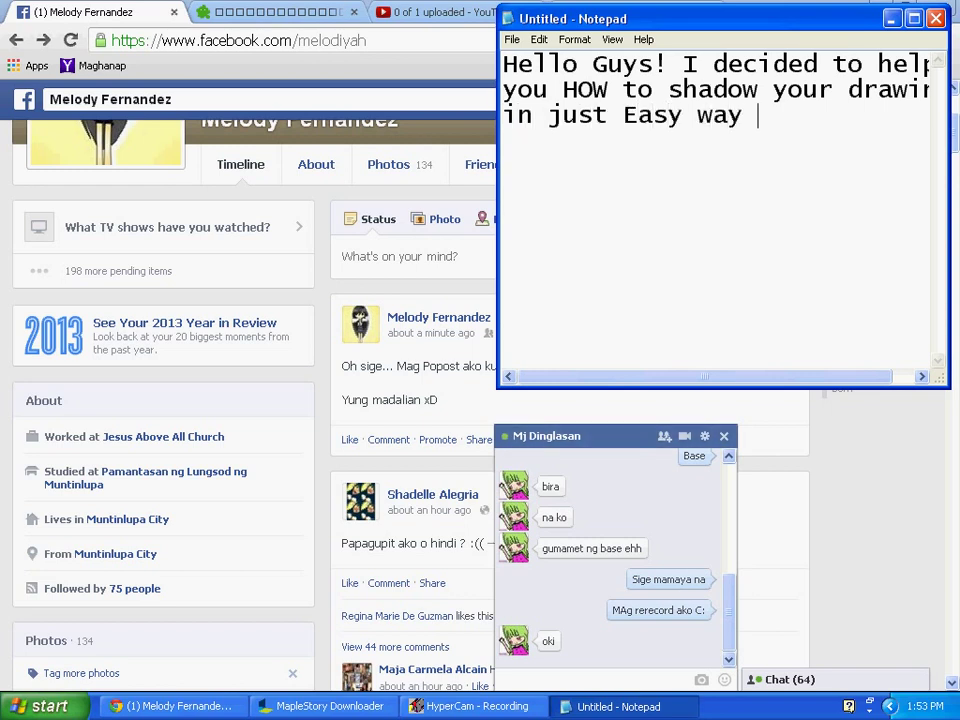
Add the line "Well Follow my Step C:" below the opening sentence, separated by a blank line.
key(Return)
key(Return)
text(W)
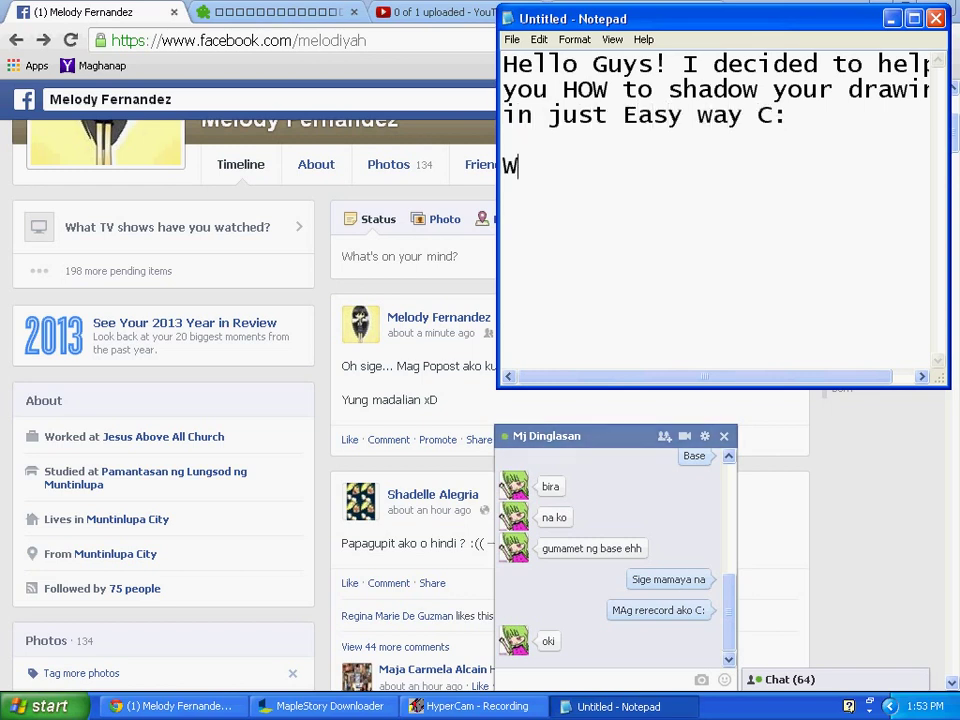
text(ell Follow my S)
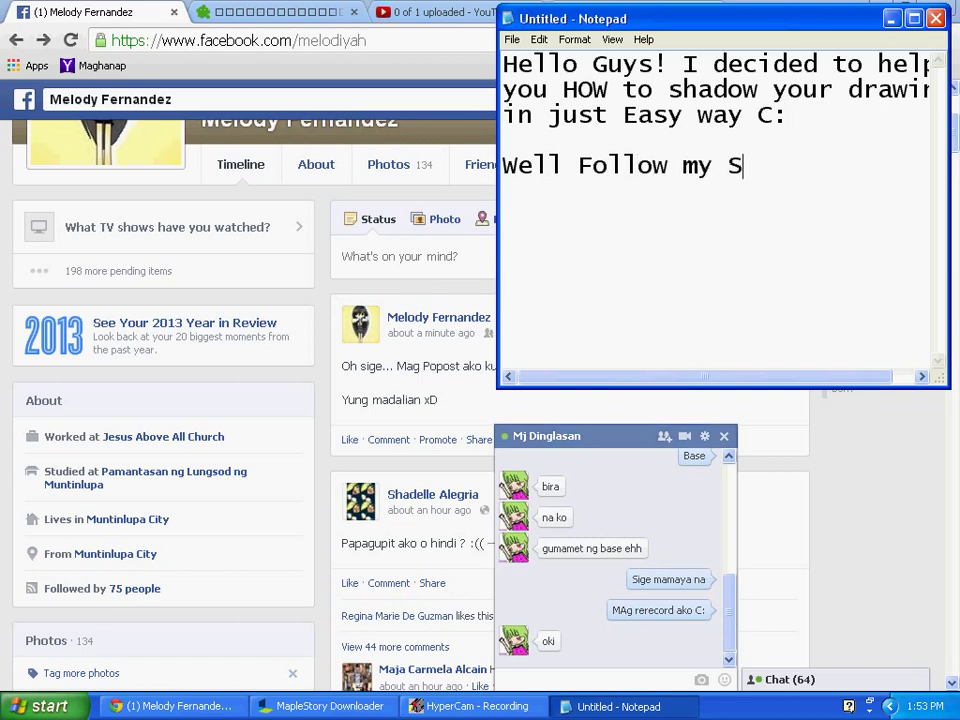
text(tep C:)
Leave a blank line and add the instruction lines "Ofcourse 1st Draw" and "Then Color it.".
key(Return)
key(Return)
text(O)
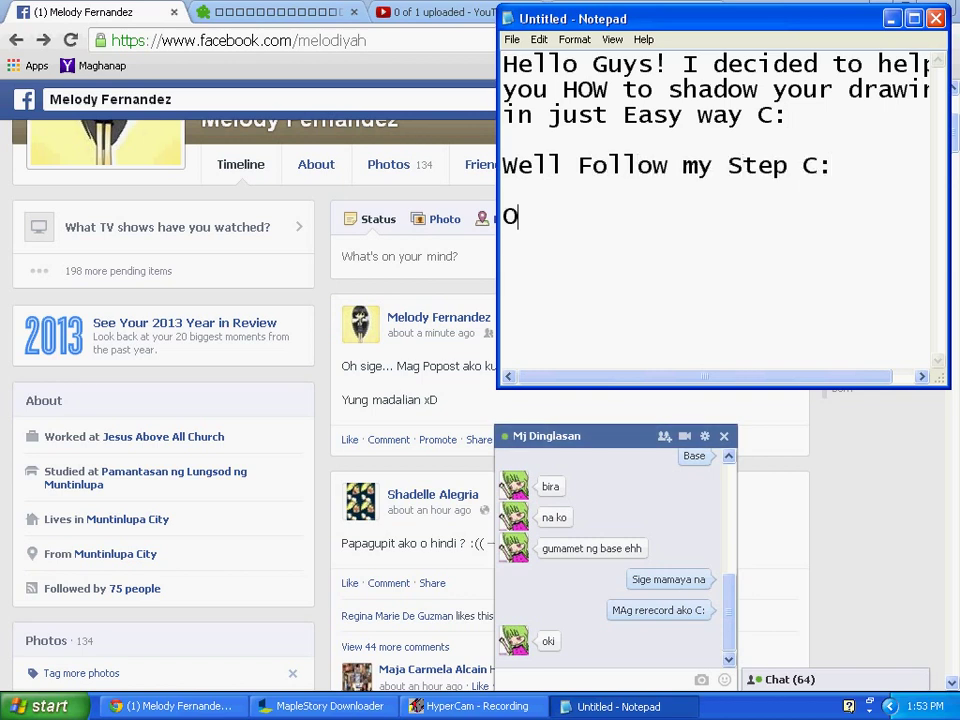
text(fcourse 1st Draw)
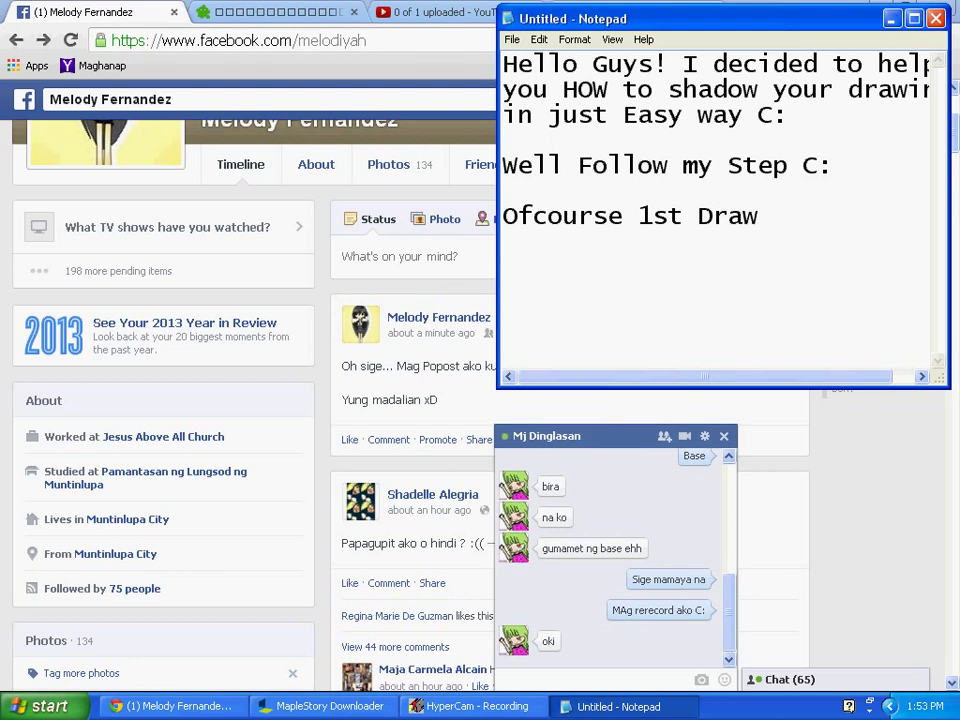
key(Return)
text(The)
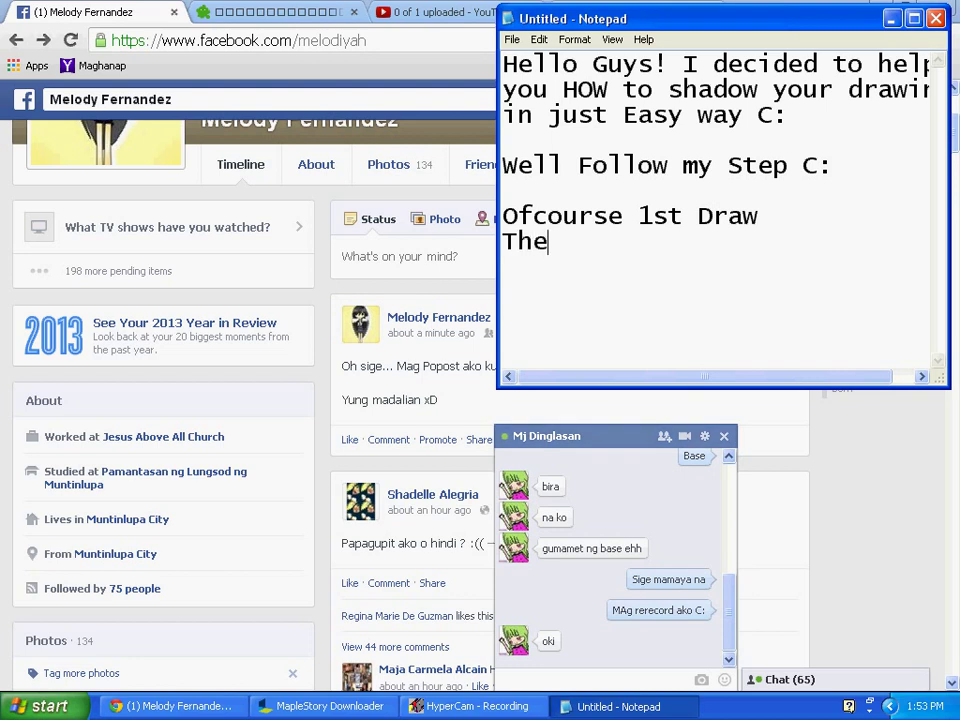
text(n Color it.)
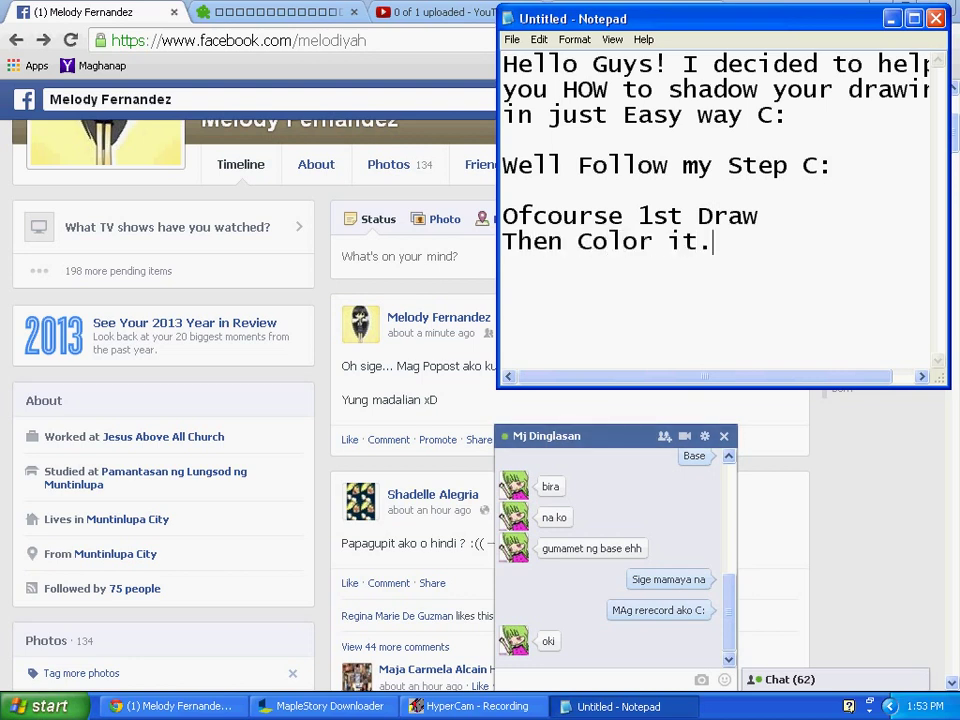
Extend the colouring line with "... REMEMBER" and add the line "Do not put shadow." beneath it.
text(.. REMEMBER)
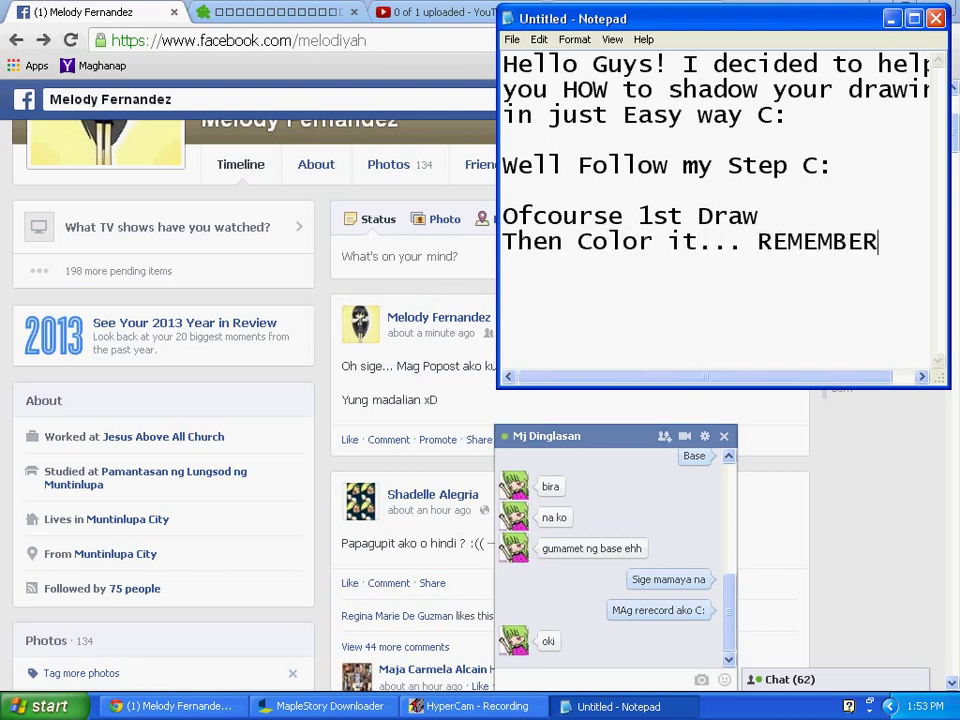
key(Return)
text(Do not p)
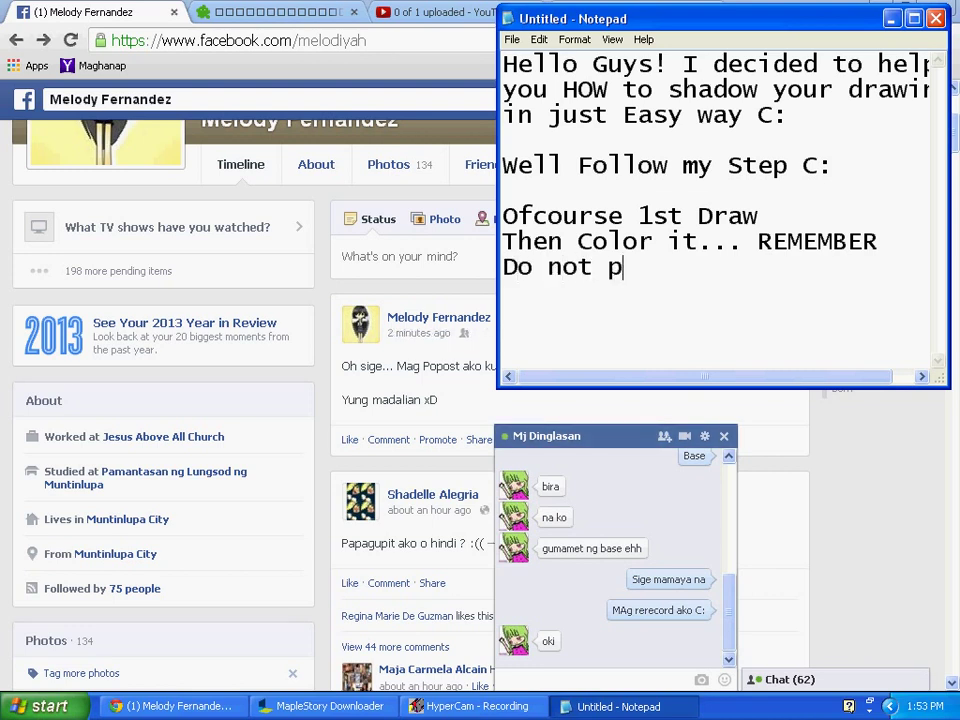
text(ut shadow.)
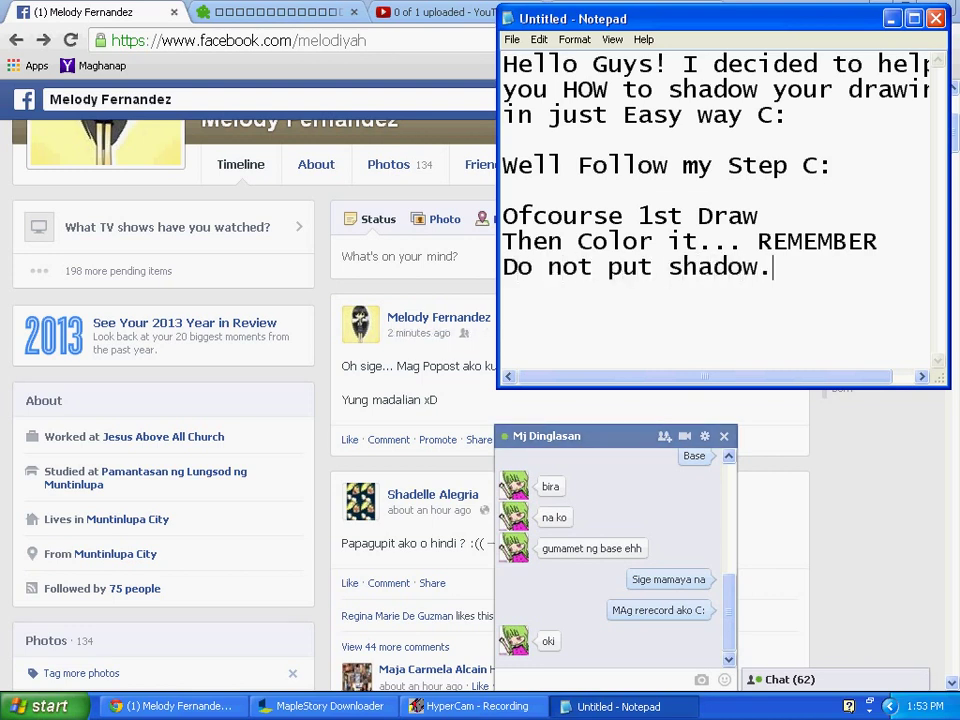
Open the My Documents folder.
click(866, 448)
click(45, 706)
drag(246, 309, 258, 316)
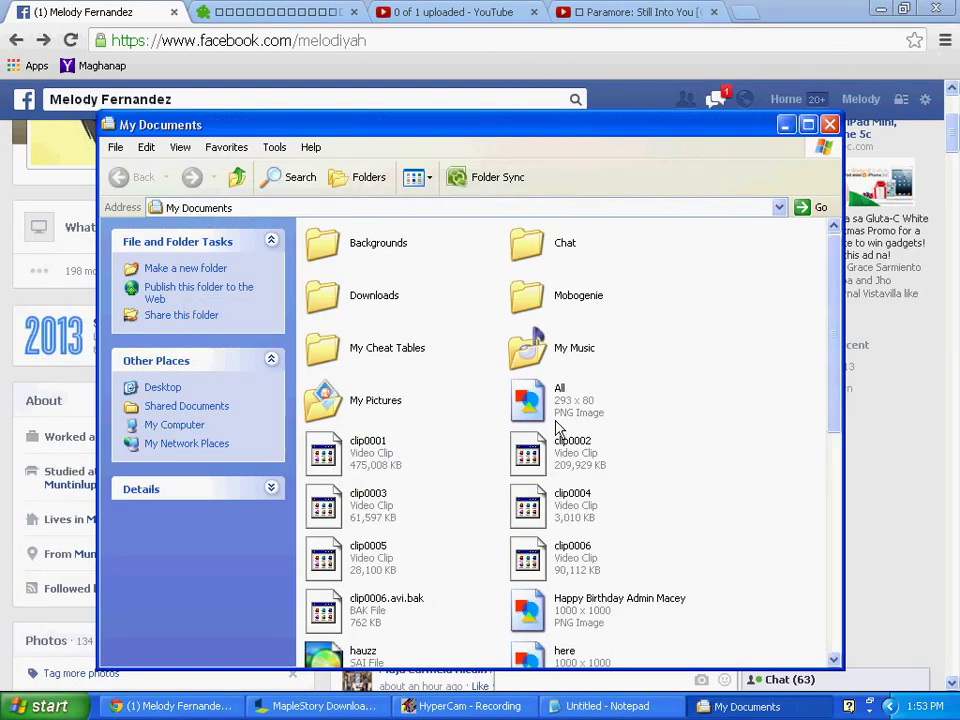
scroll(578, 447, down, 10)
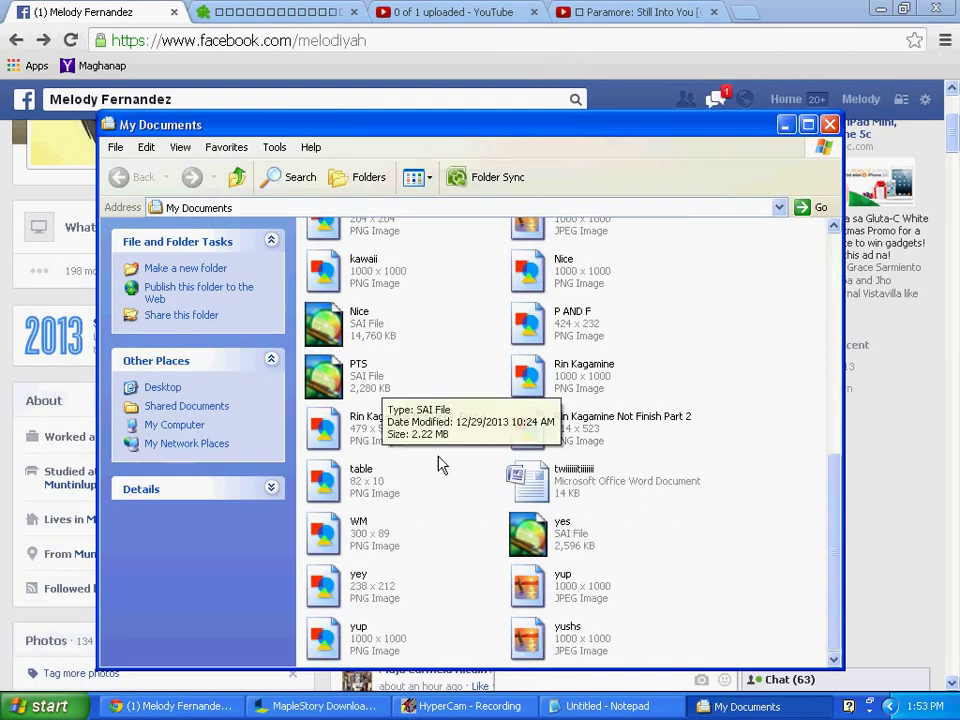
double_click(376, 390)
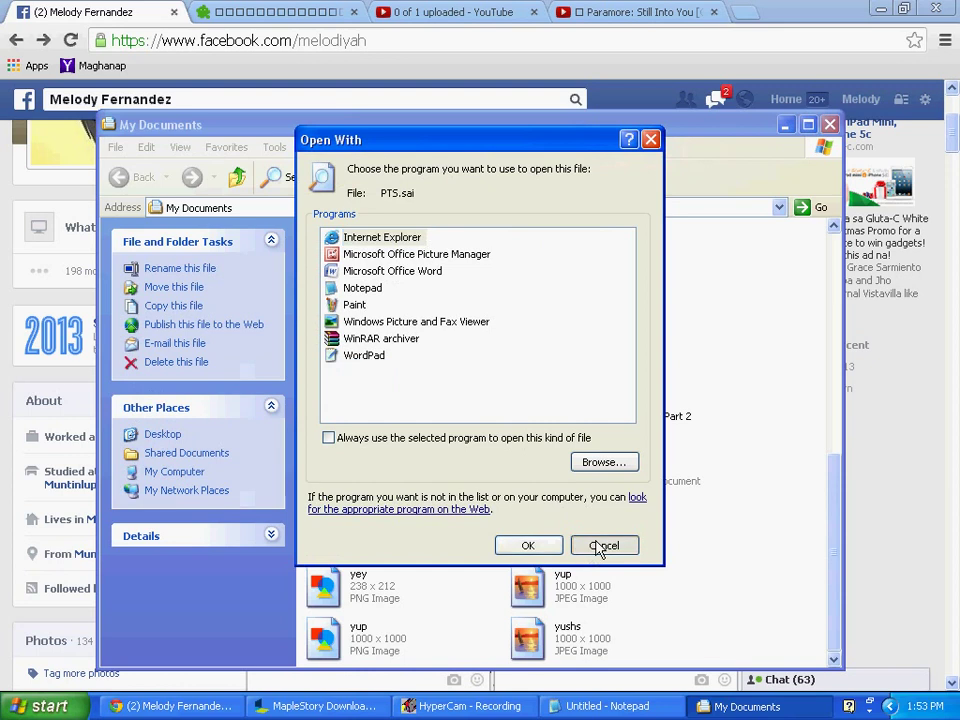
click(604, 545)
double_click(350, 384)
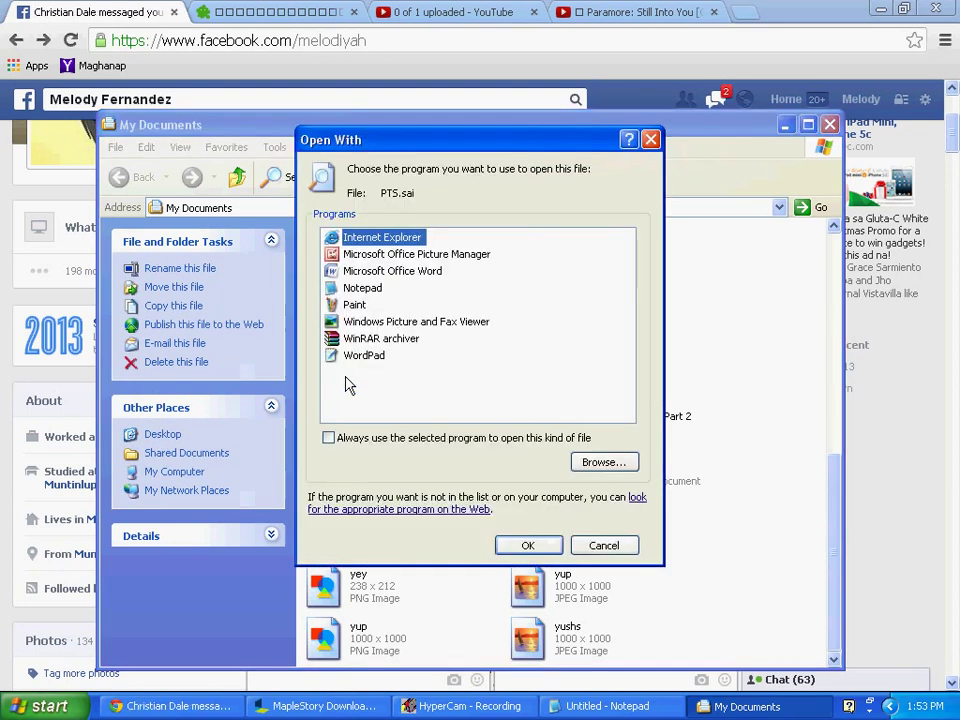
click(604, 548)
double_click(565, 540)
click(603, 545)
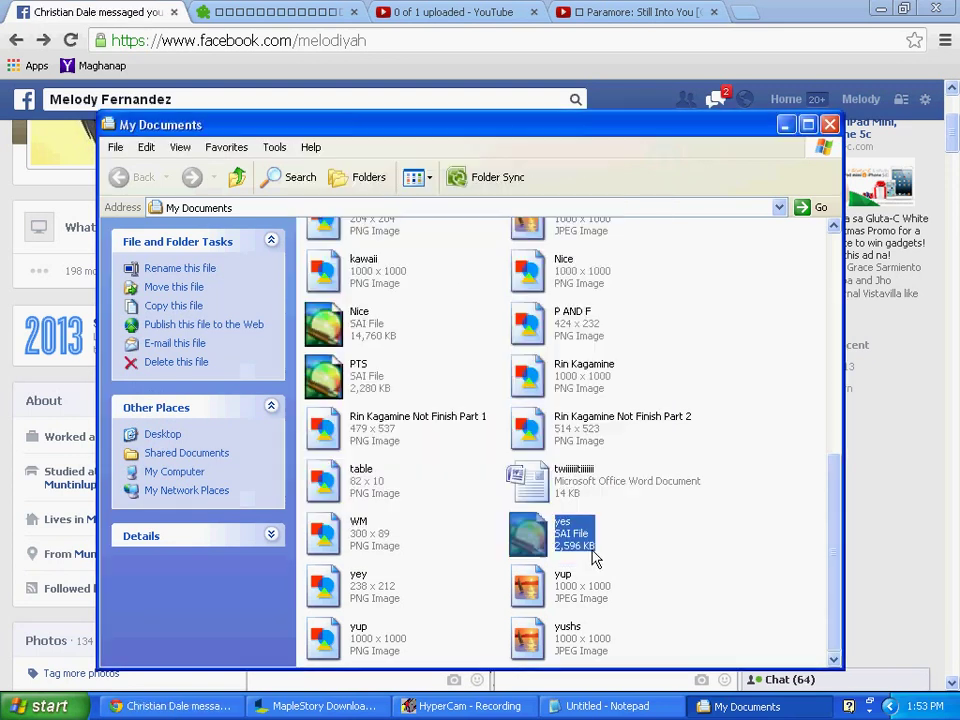
Open the PTS archive from the Downloads folder and go into its PaintTool SAI English Pack folder.
scroll(559, 510, up, 10)
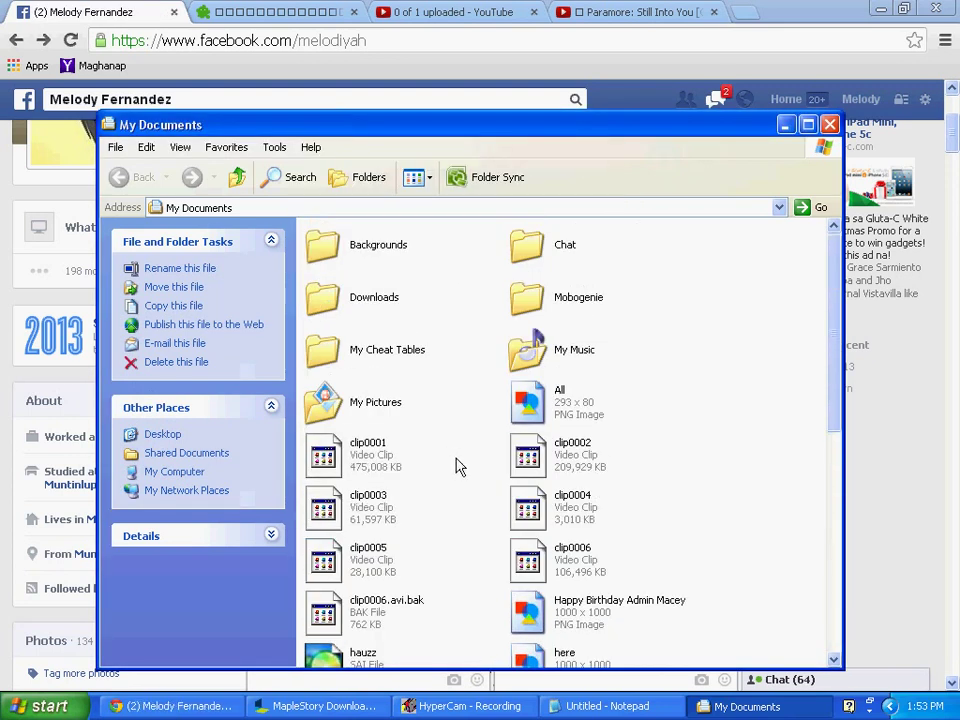
double_click(372, 297)
double_click(527, 655)
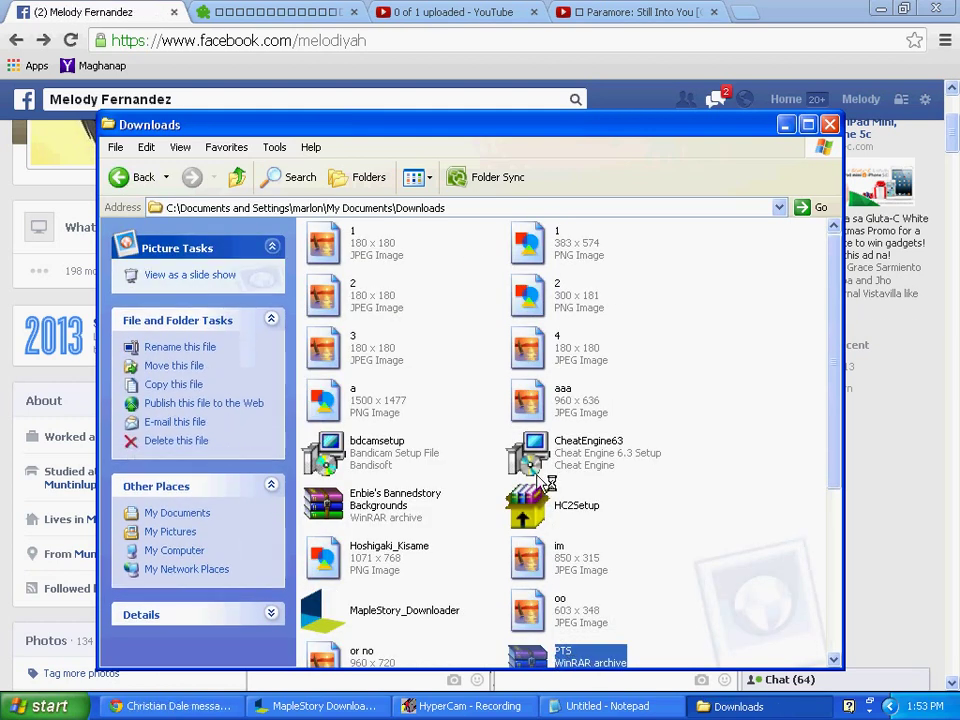
double_click(400, 313)
double_click(400, 313)
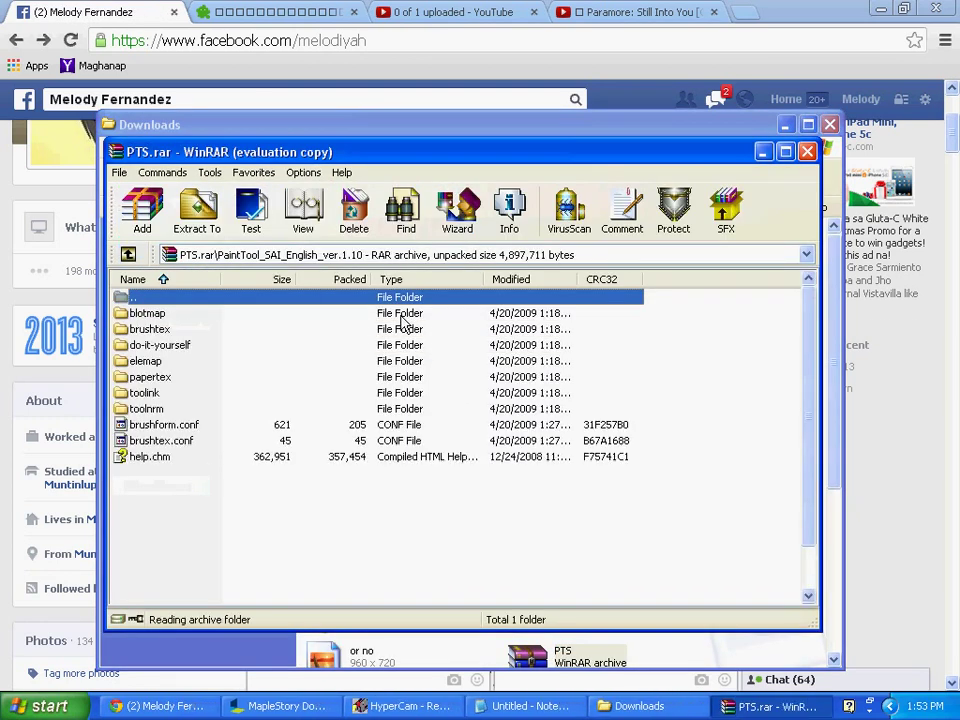
Launch PaintTool SAI by running sai.exe from the archive and allowing it through the security warning.
double_click(146, 552)
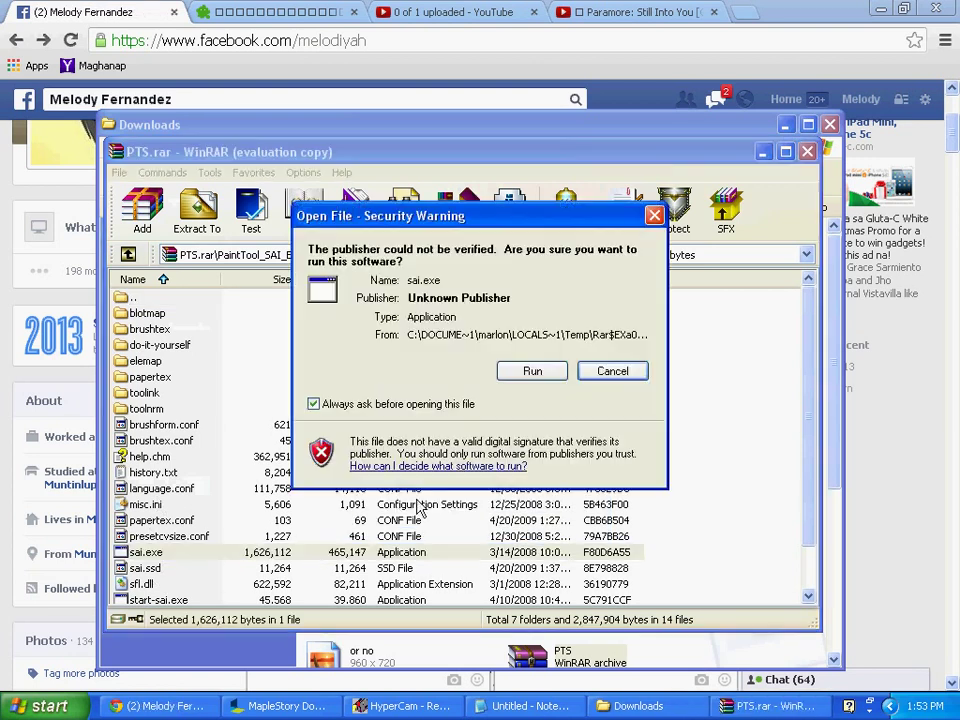
click(536, 372)
click(446, 408)
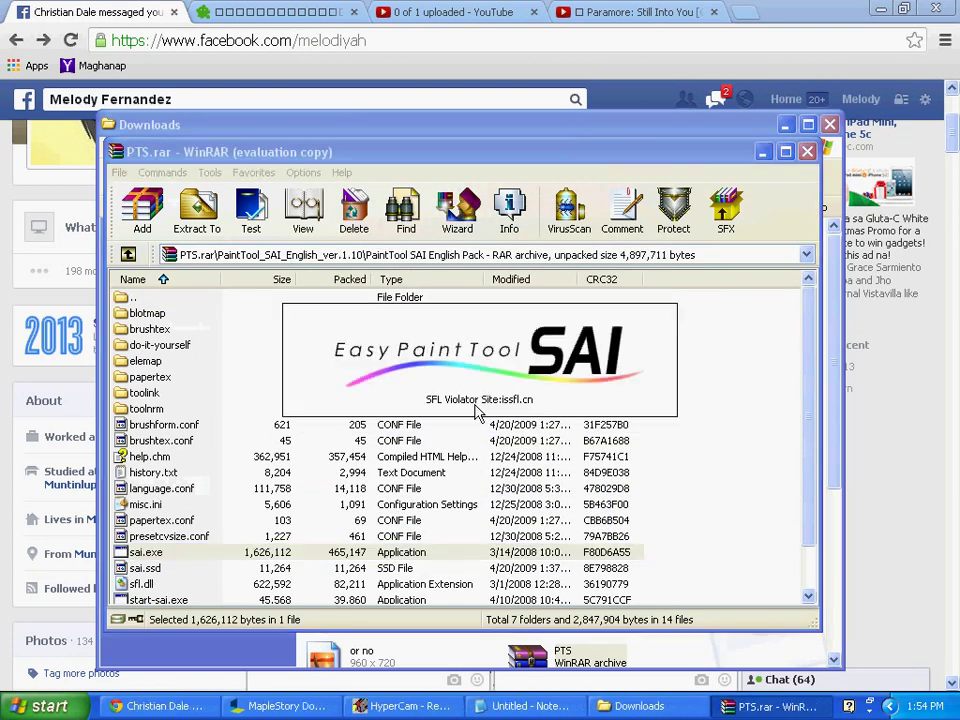
Create a new canvas with the default settings.
click(18, 36)
click(33, 56)
key(Return)
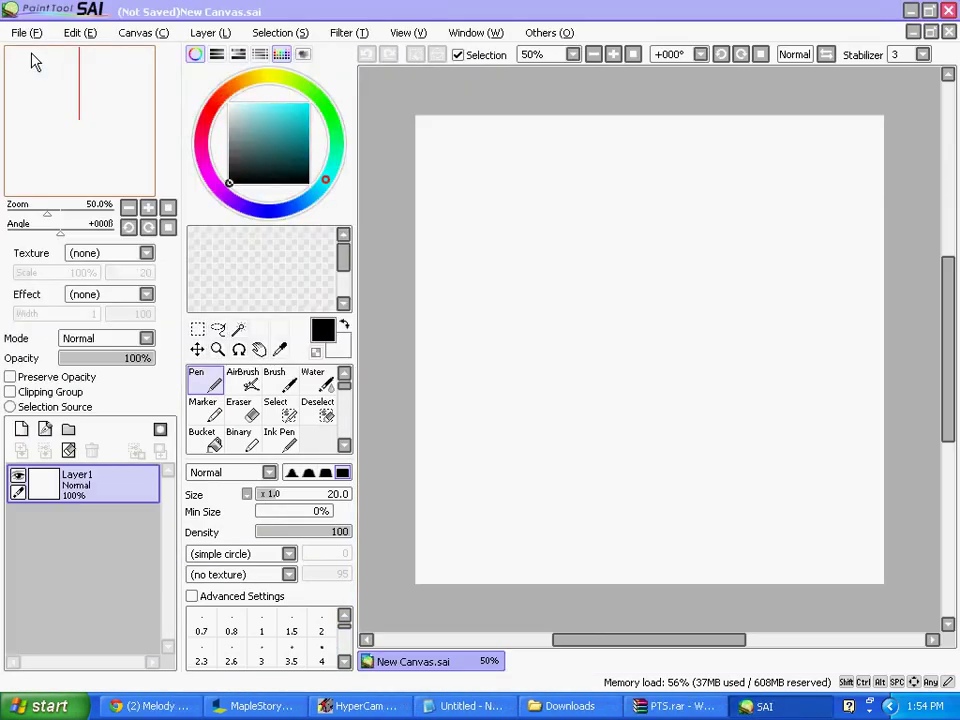
Add a linework layer above Layer1 and set up the Curve tool with size 9.
click(44, 428)
click(206, 440)
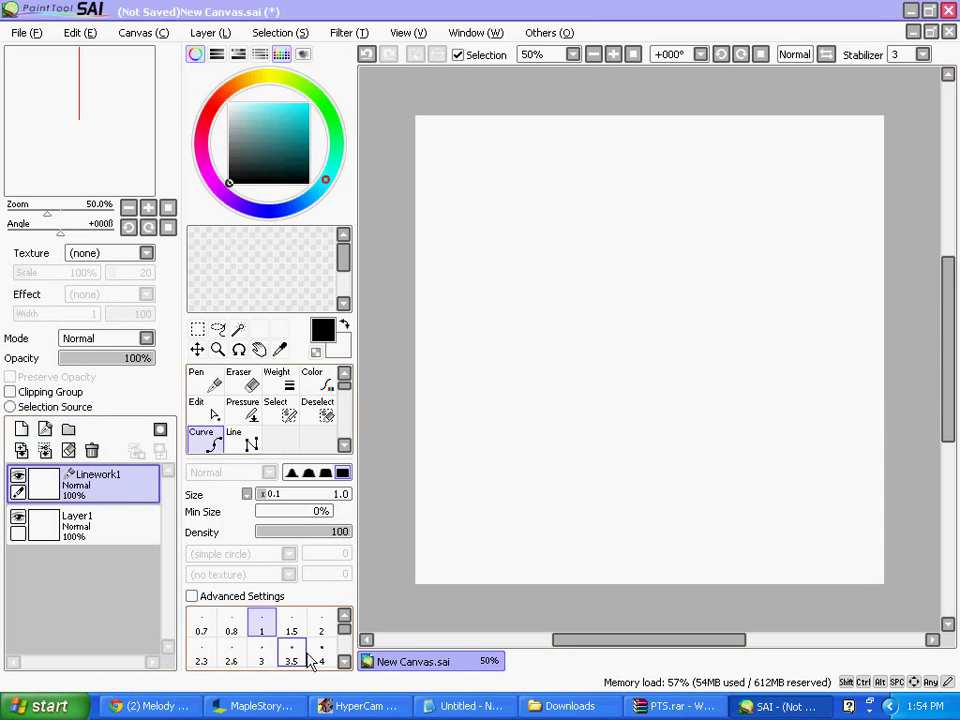
scroll(322, 648, down, 1)
click(322, 648)
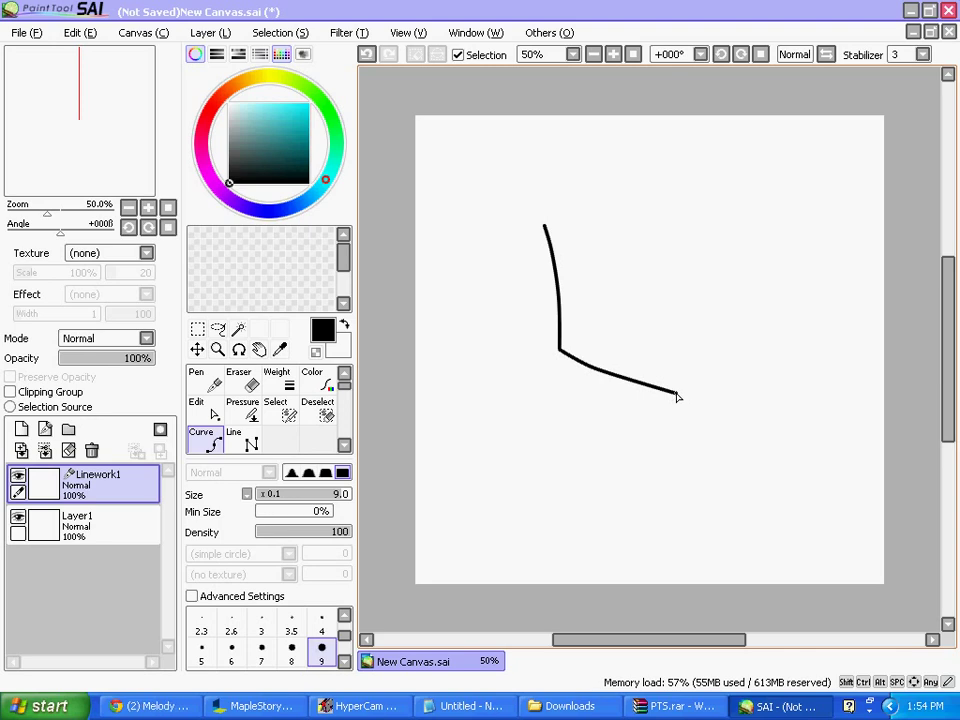
Draw the angular inner shape in the middle of the canvas with curves, including a sharp notch and a downward tail.
click(734, 372)
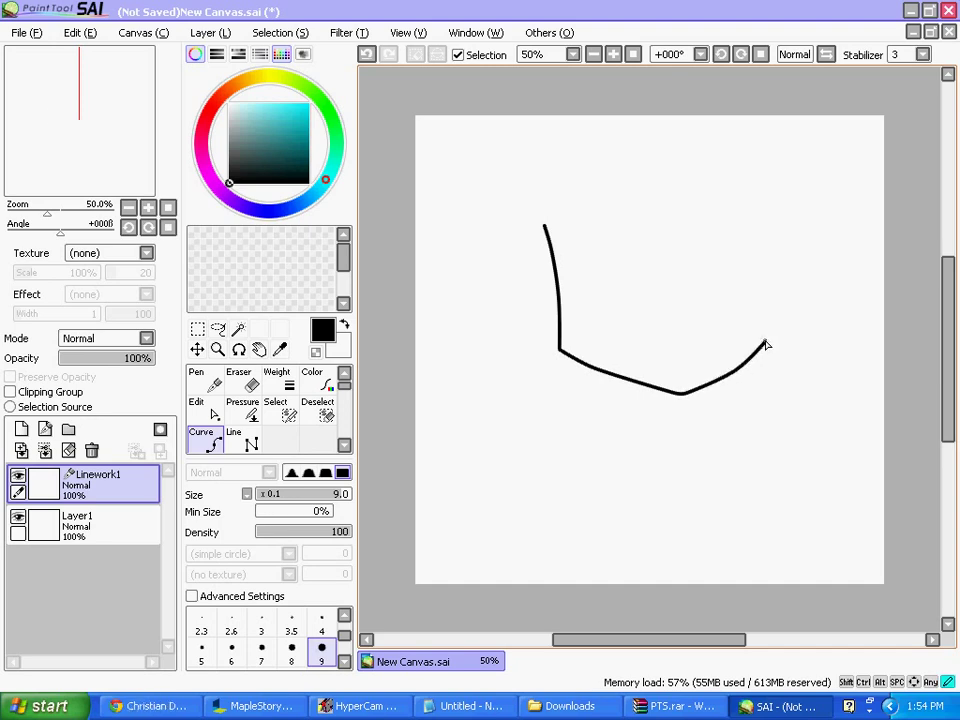
double_click(764, 345)
click(591, 259)
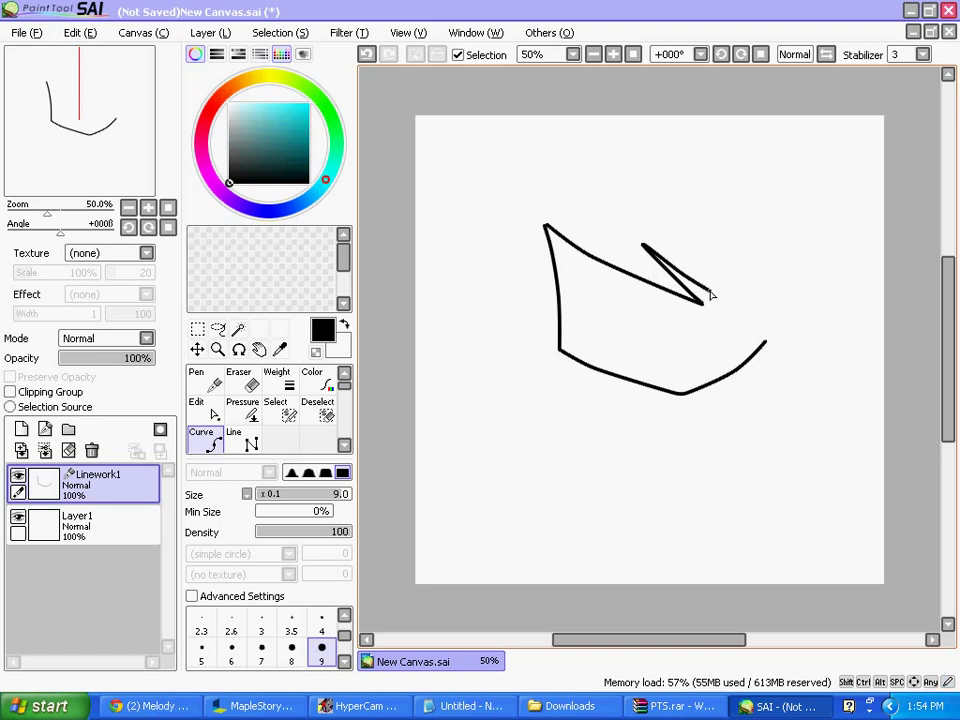
click(761, 349)
click(761, 442)
key(n)
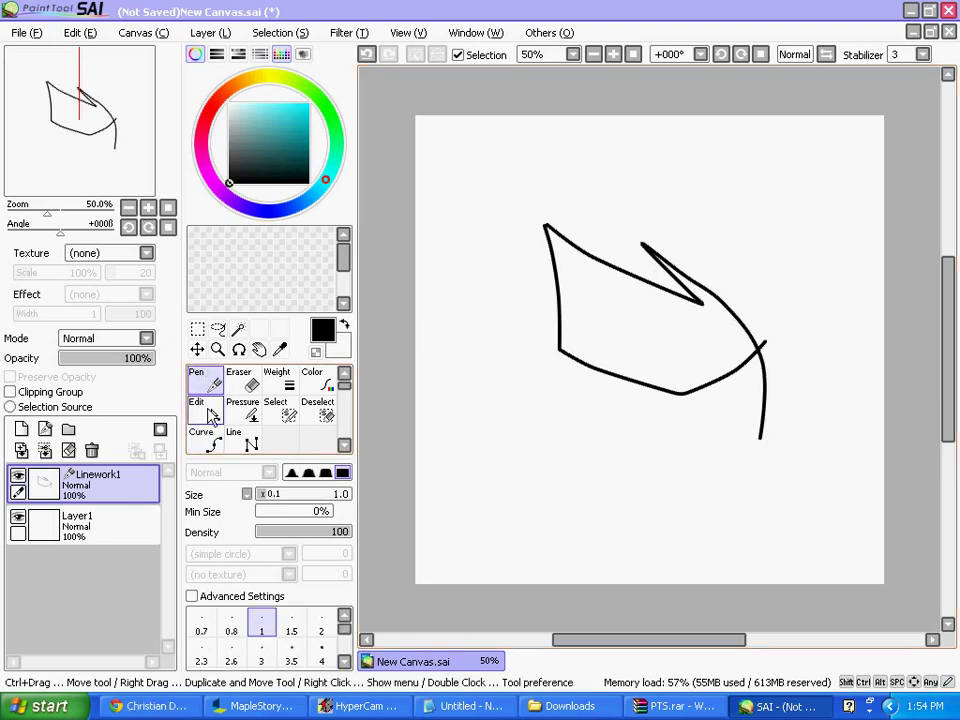
Draw a large rounded outline around the inner shape with the Curve tool at size 9 and close it at its starting point.
click(503, 240)
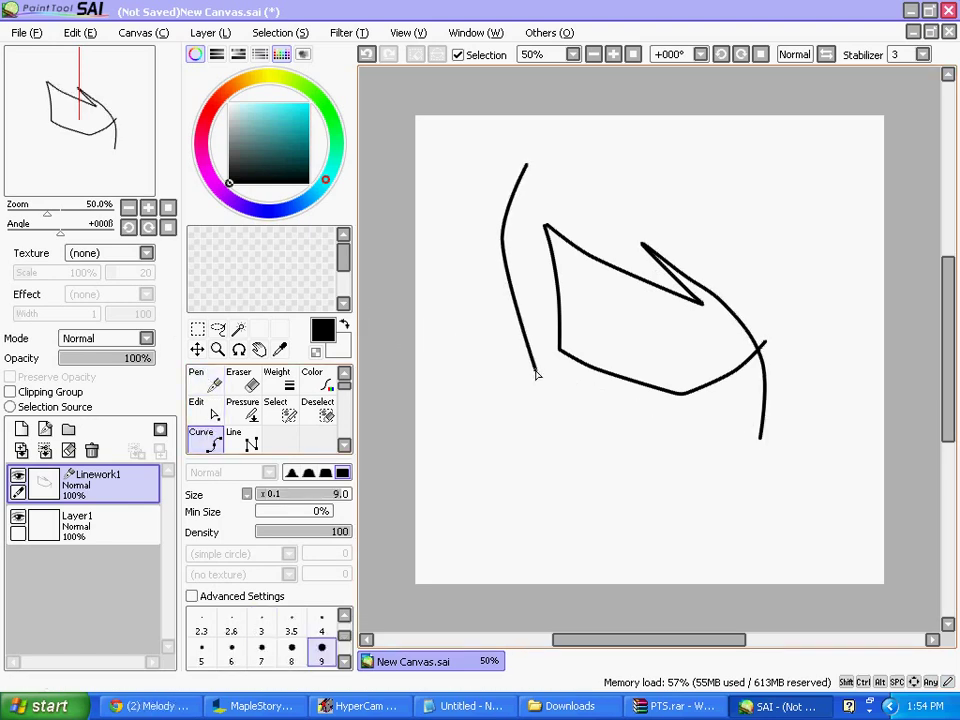
click(534, 375)
click(735, 490)
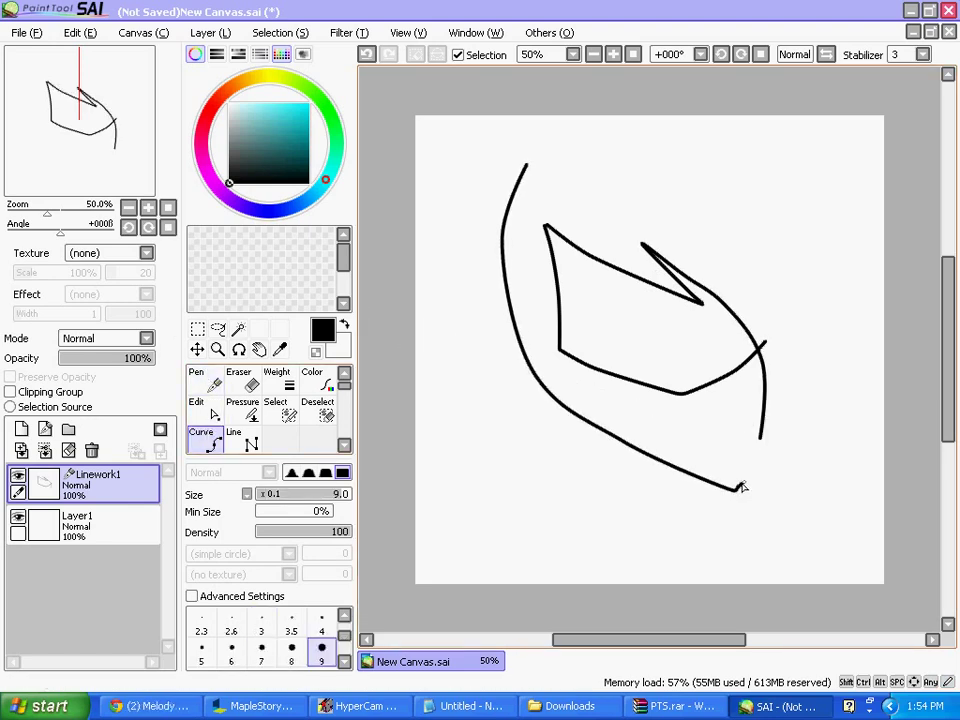
click(822, 283)
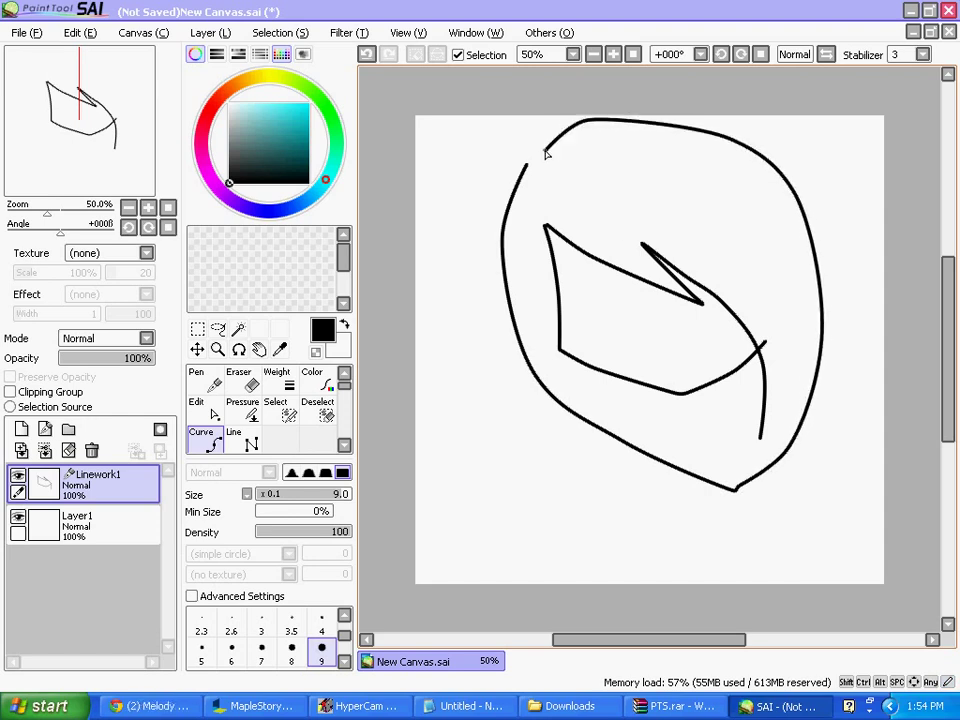
scroll(536, 154, up, 3)
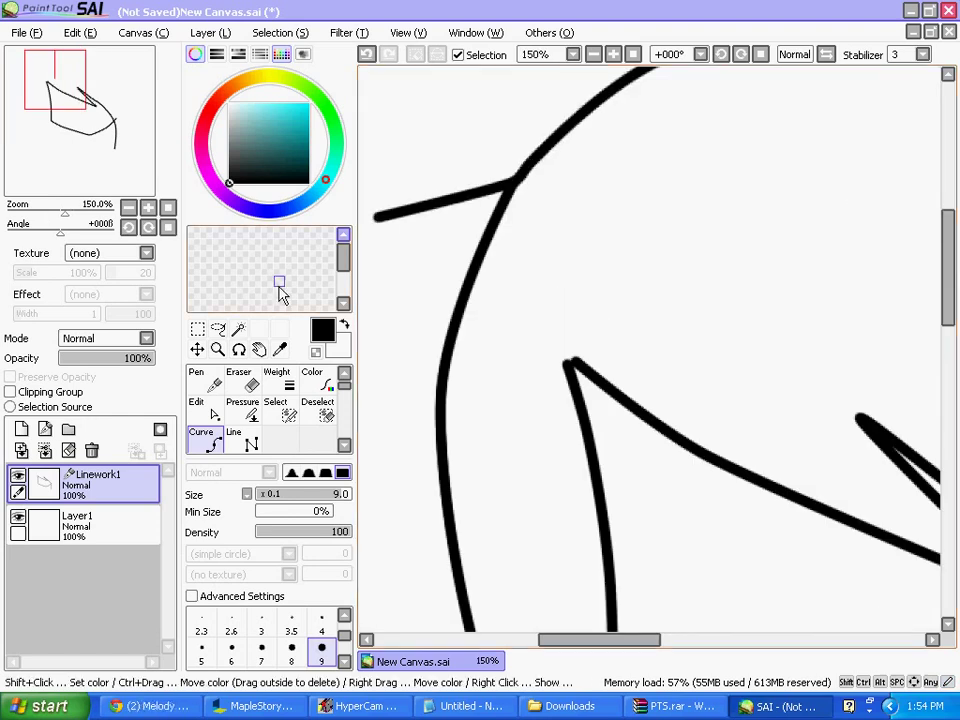
click(205, 378)
scroll(727, 621, down, 4)
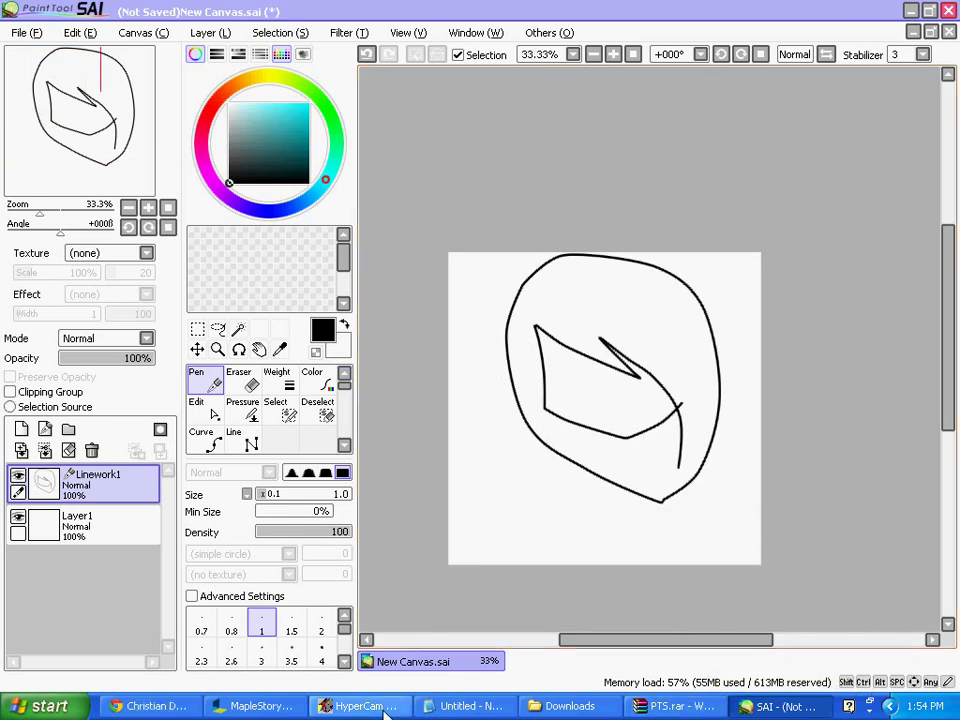
Switch to Notepad, replace the note with "Here. xD" and "Then Color it C:", and return to the drawing.
right_click(569, 706)
click(572, 706)
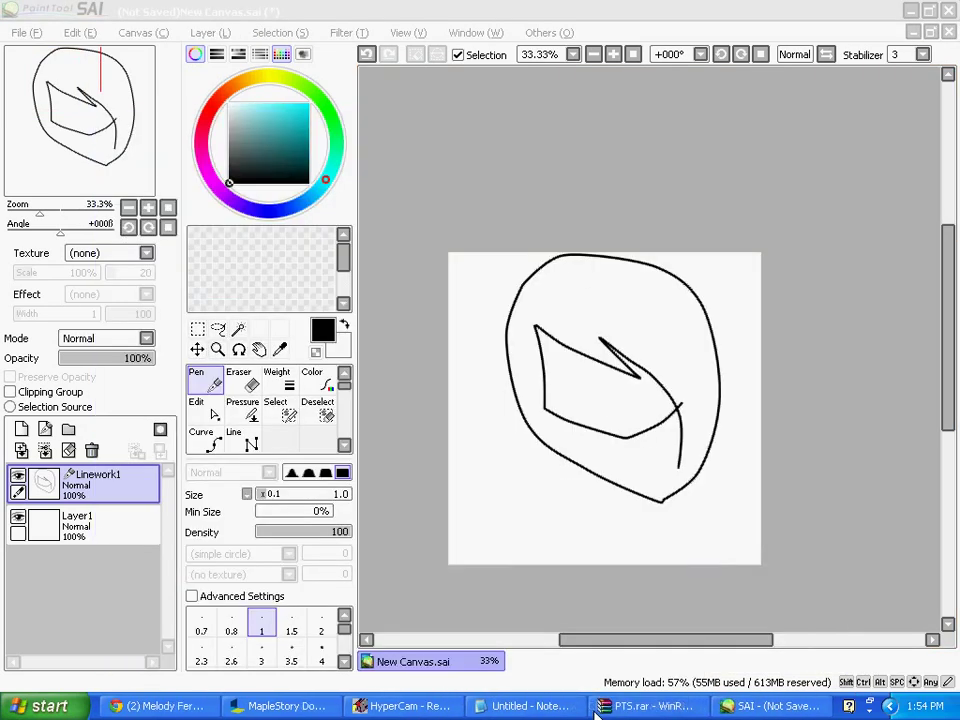
right_click(620, 706)
click(636, 696)
key(ctrl+a)
text(Here)
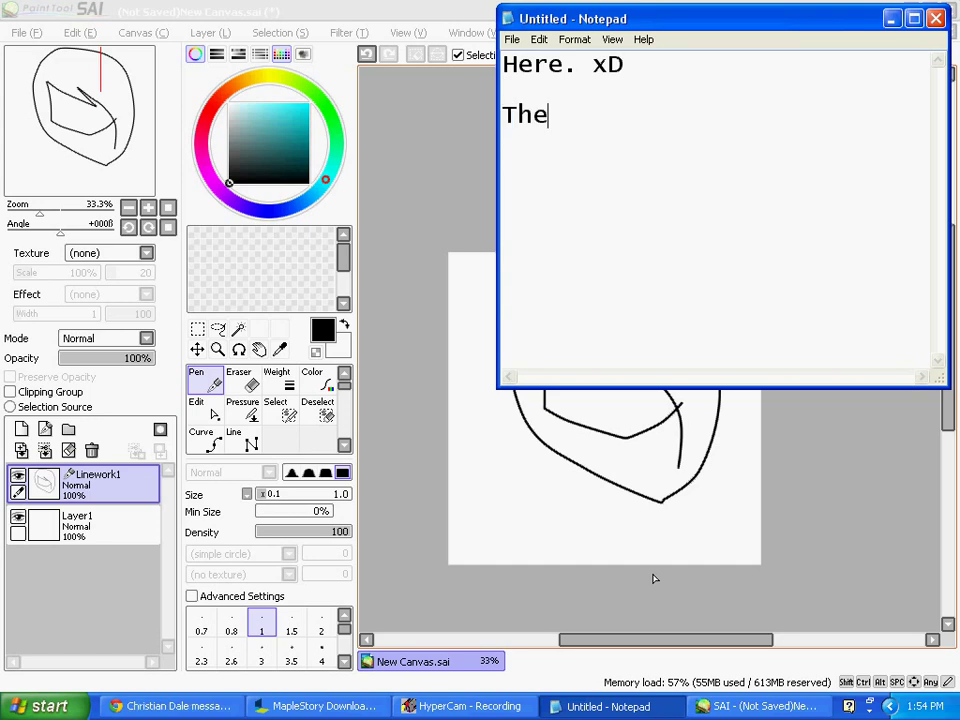
text(. xD  Then Colo)
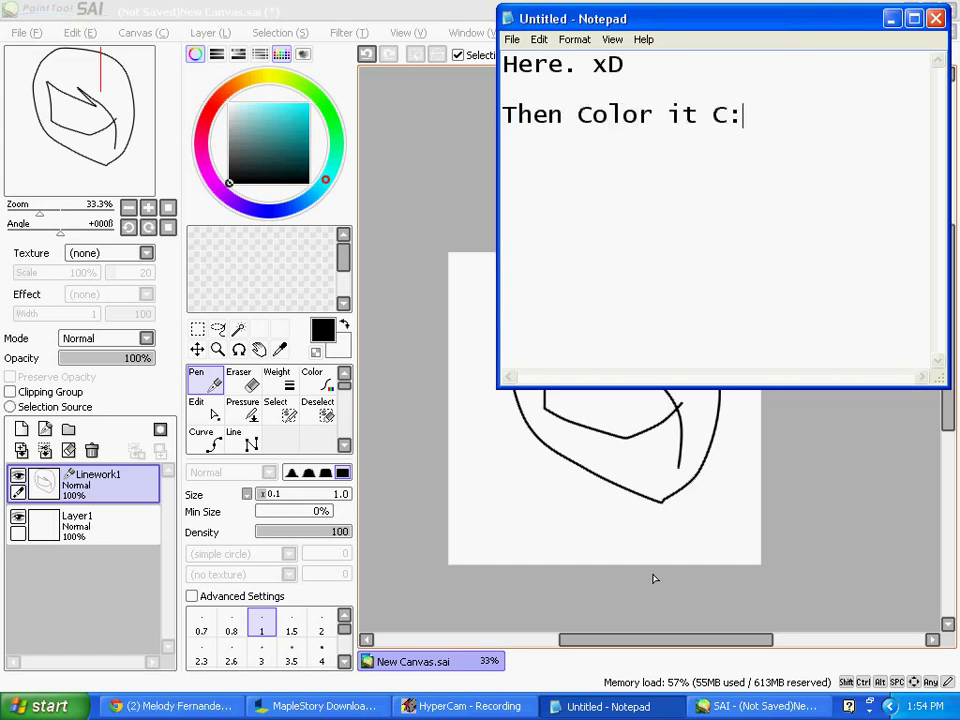
click(874, 566)
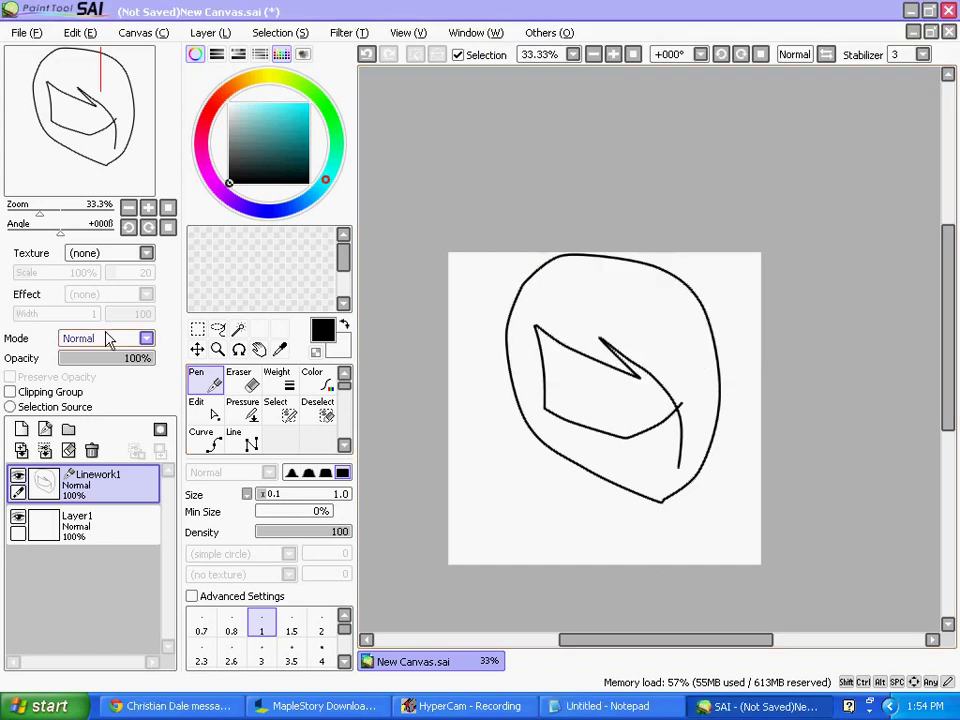
Merge the linework down into Layer1 and select the area between the outer outline and the inner shape with the Magic Wand.
click(44, 450)
click(238, 329)
scroll(654, 321, up, 2)
click(618, 363)
mouse_move(618, 363)
mouse_down()
mouse_move(683, 351)
mouse_move(678, 303)
mouse_up()
Touch up the selection inside the narrow notch with the Select pen at size 9 and then size 4.
click(275, 408)
click(321, 649)
scroll(681, 246, up, 6)
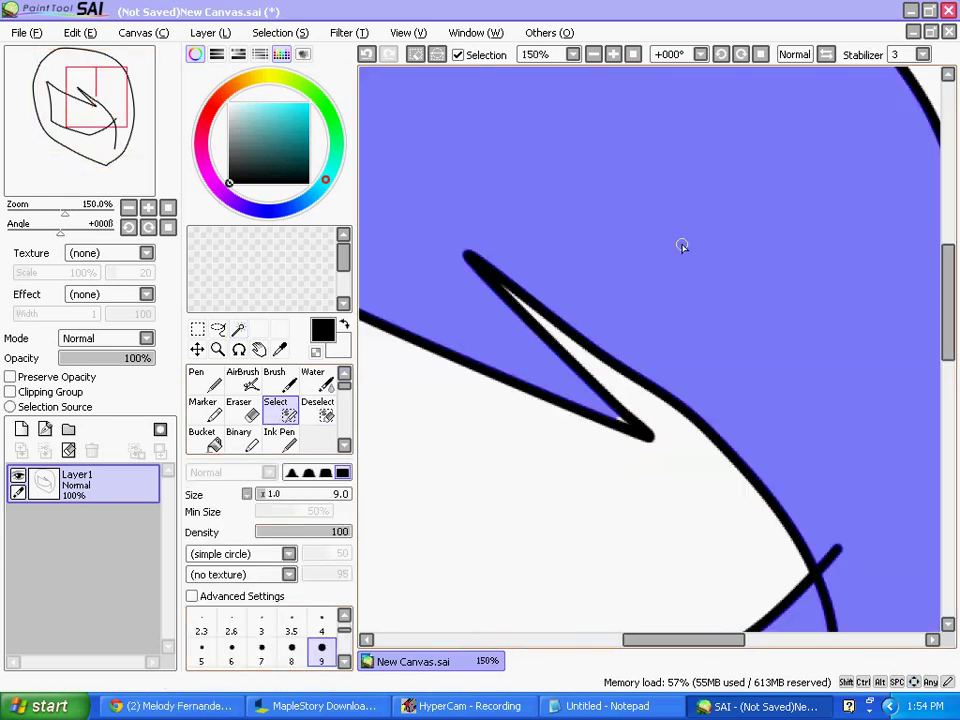
drag(641, 568, 555, 497)
scroll(561, 514, down, 5)
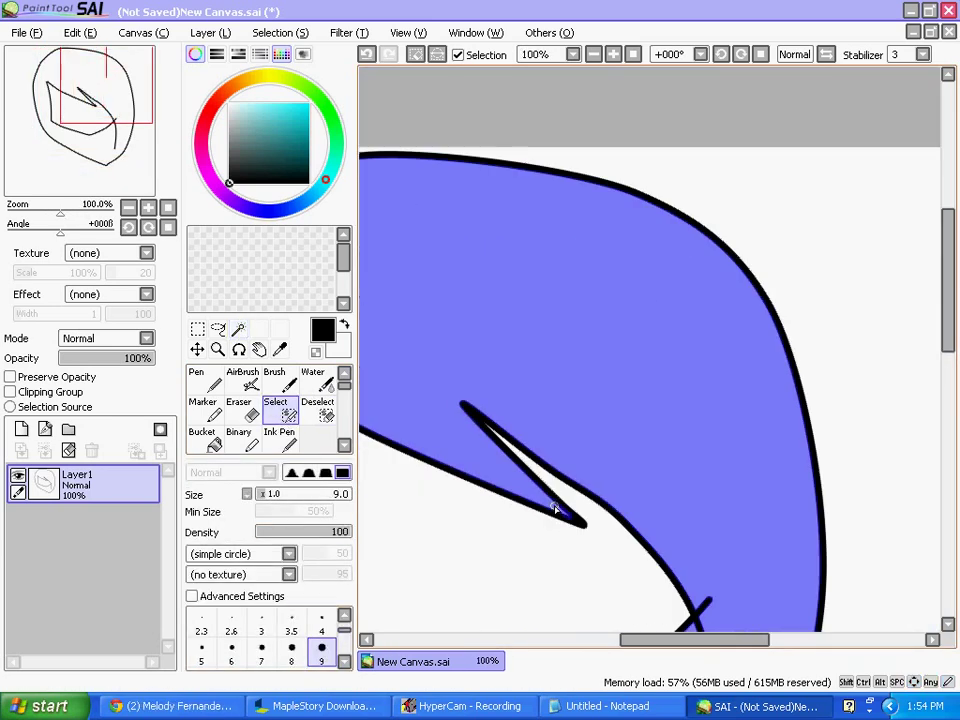
scroll(542, 531, up, 5)
key(bracketleft)
key(bracketleft)
key(bracketleft)
key(bracketleft)
key(bracketleft)
scroll(632, 246, up, 6)
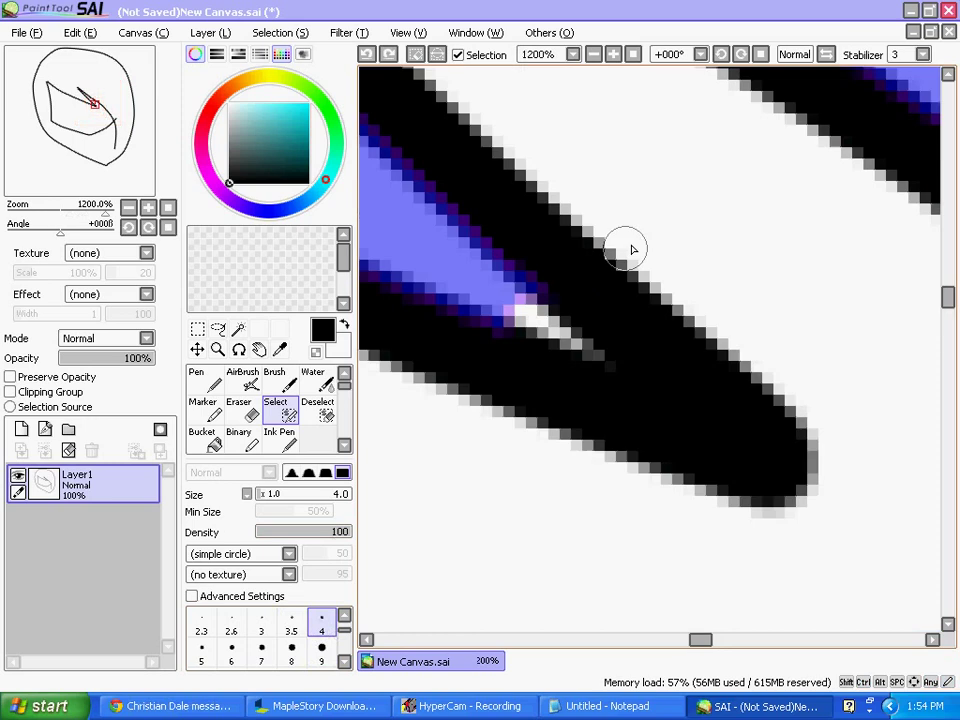
scroll(423, 240, down, 11)
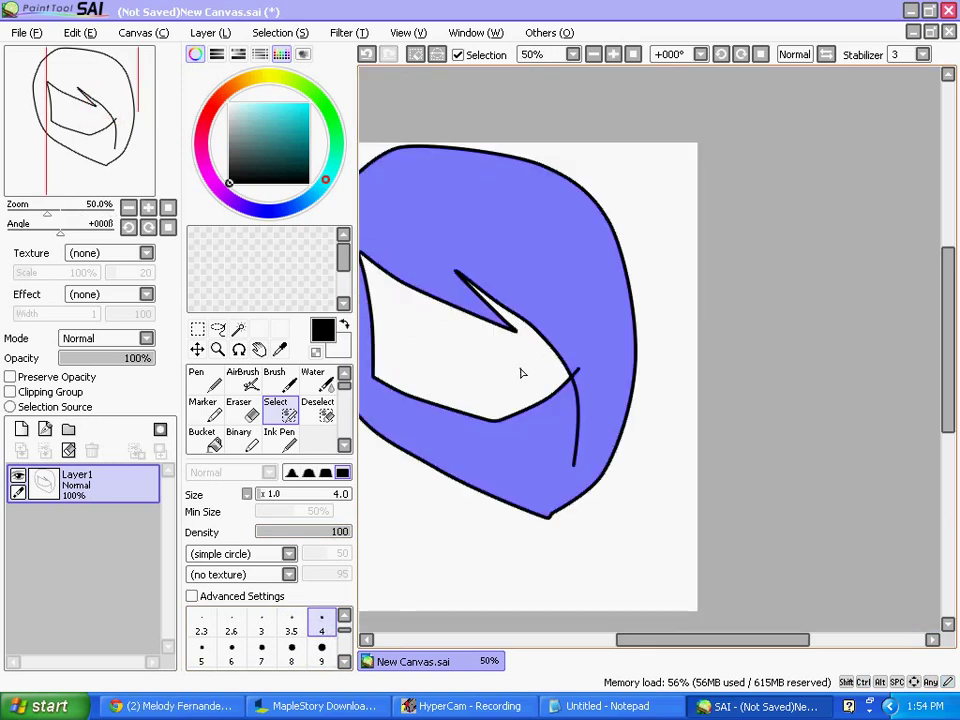
Fill the selected hair area with light cyan using the Pen at size 500 and clear the selection.
click(203, 382)
click(252, 104)
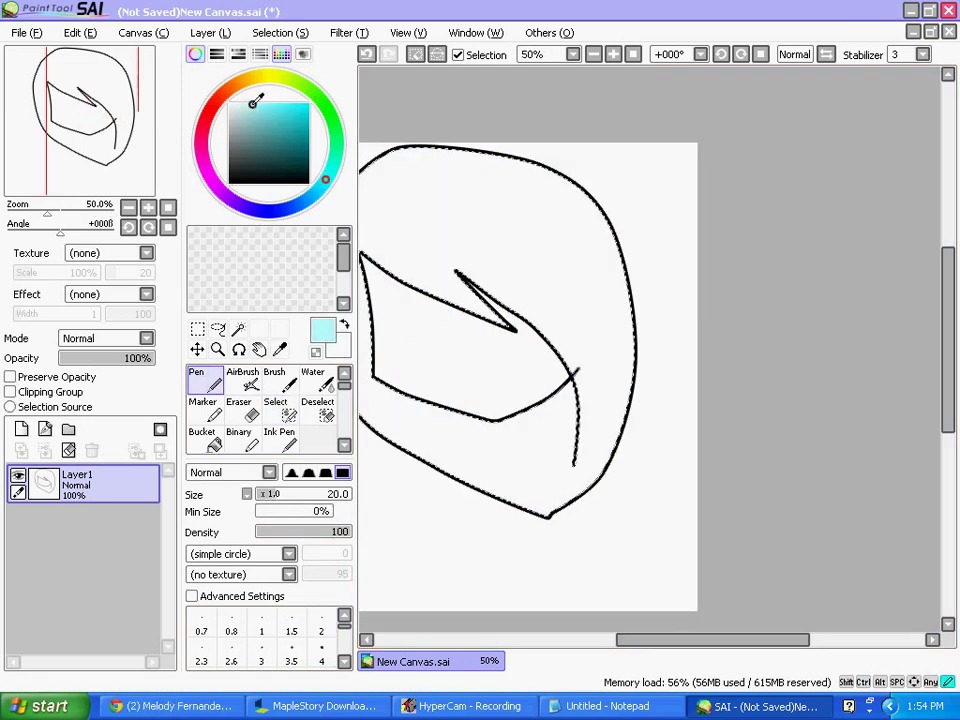
scroll(322, 650, down, 4)
scroll(322, 650, down, 2)
click(255, 655)
mouse_move(600, 220)
mouse_down()
mouse_move(377, 279)
mouse_move(656, 422)
mouse_move(402, 372)
mouse_move(402, 409)
mouse_move(429, 430)
mouse_up()
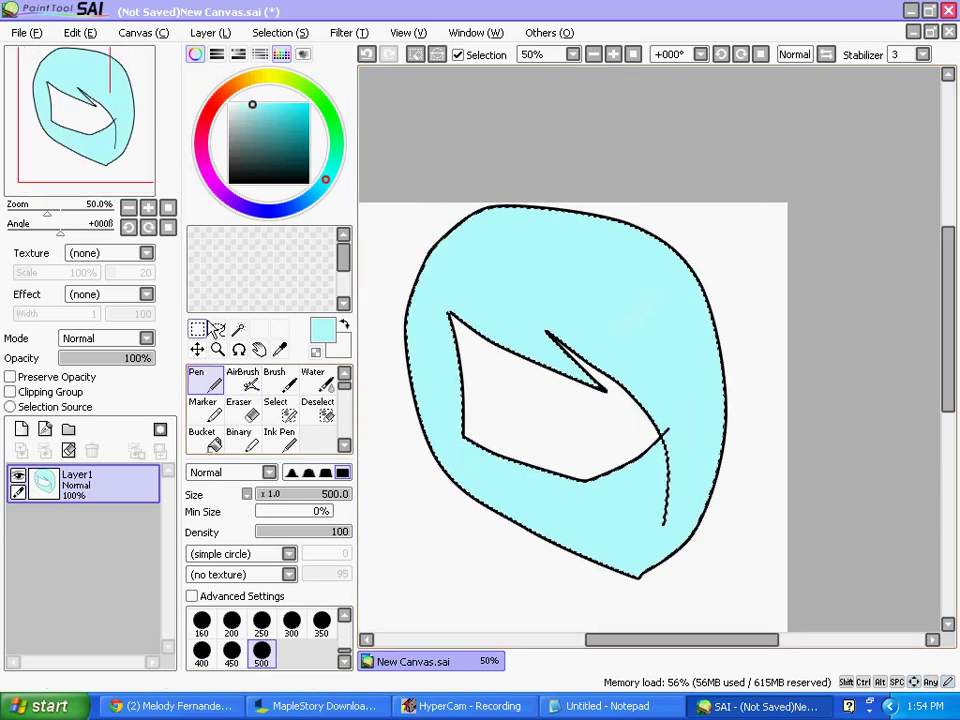
key(m)
Switch to Notepad, replace the note with "DO NOT C:", and return to the drawing.
click(600, 706)
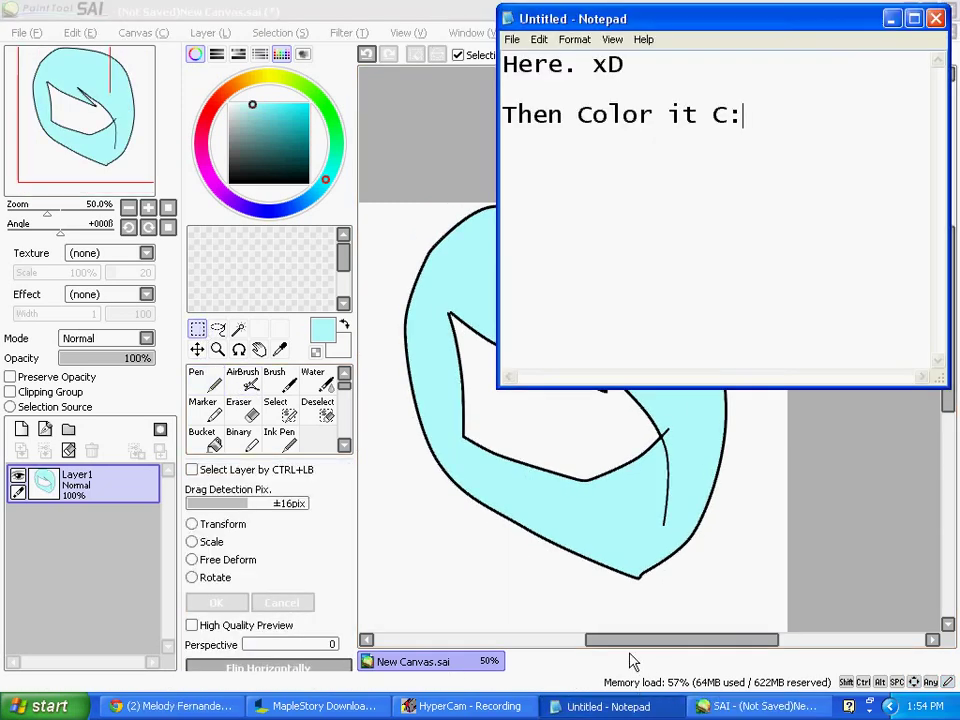
key(ctrl+a)
text(DO NOT C)
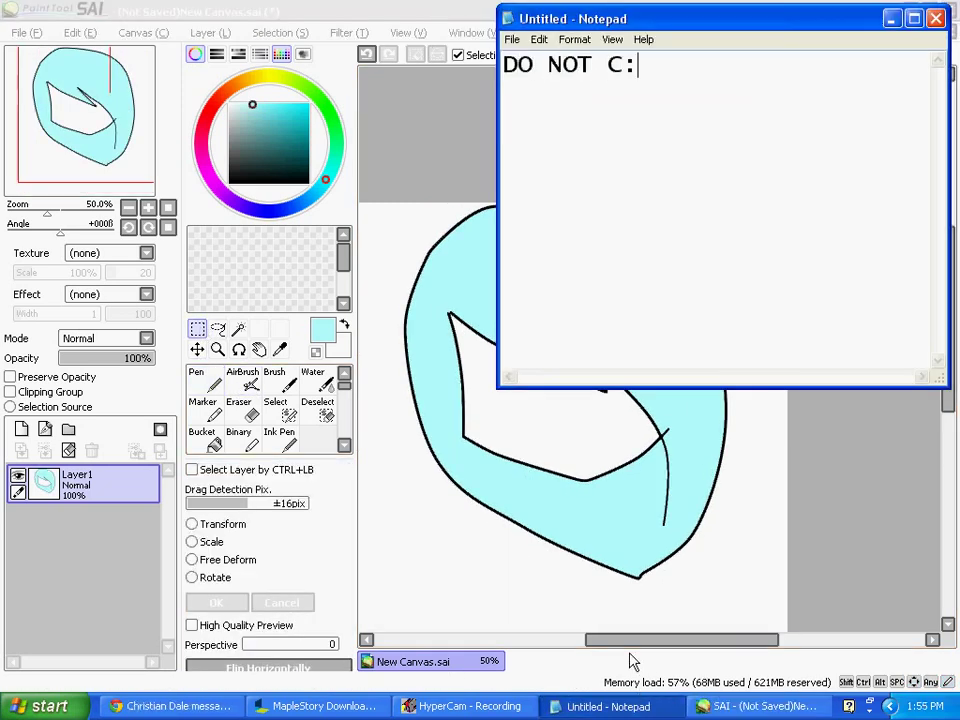
click(477, 491)
Select the white inner face shape with the Magic Wand and touch up its narrow spots with the Select pen at size 4.
click(238, 331)
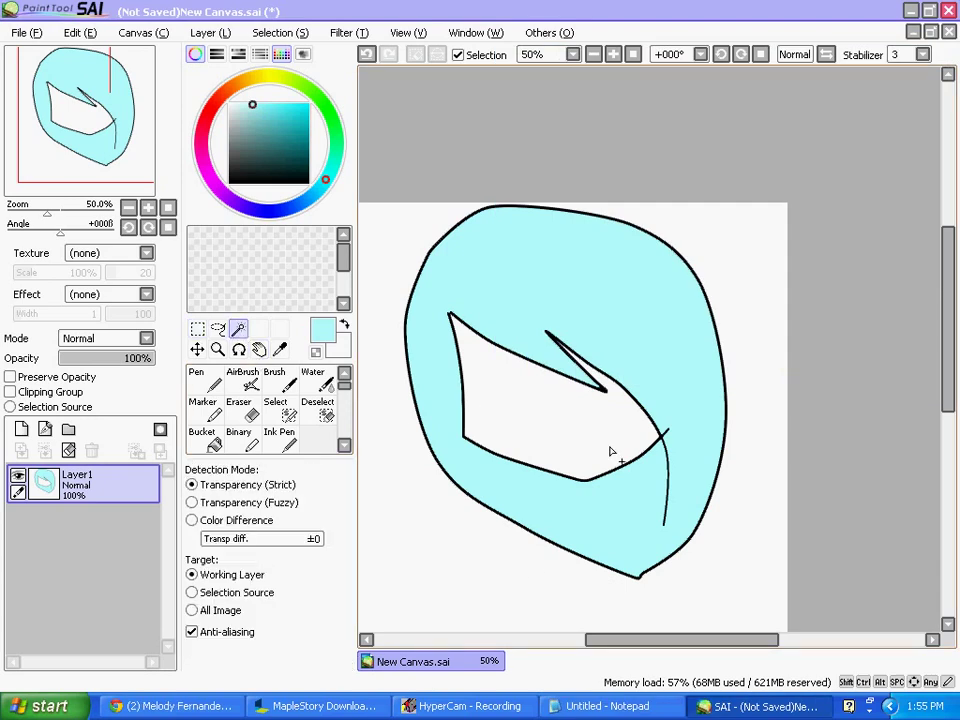
click(578, 388)
click(278, 408)
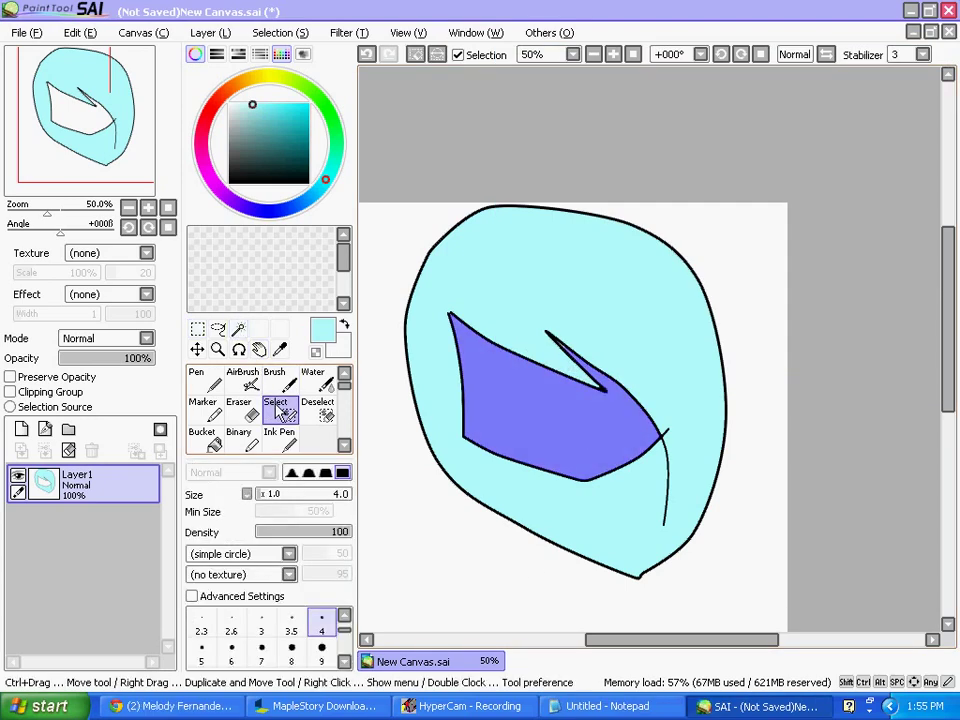
scroll(424, 203, up, 8)
drag(424, 203, 611, 375)
scroll(611, 375, down, 9)
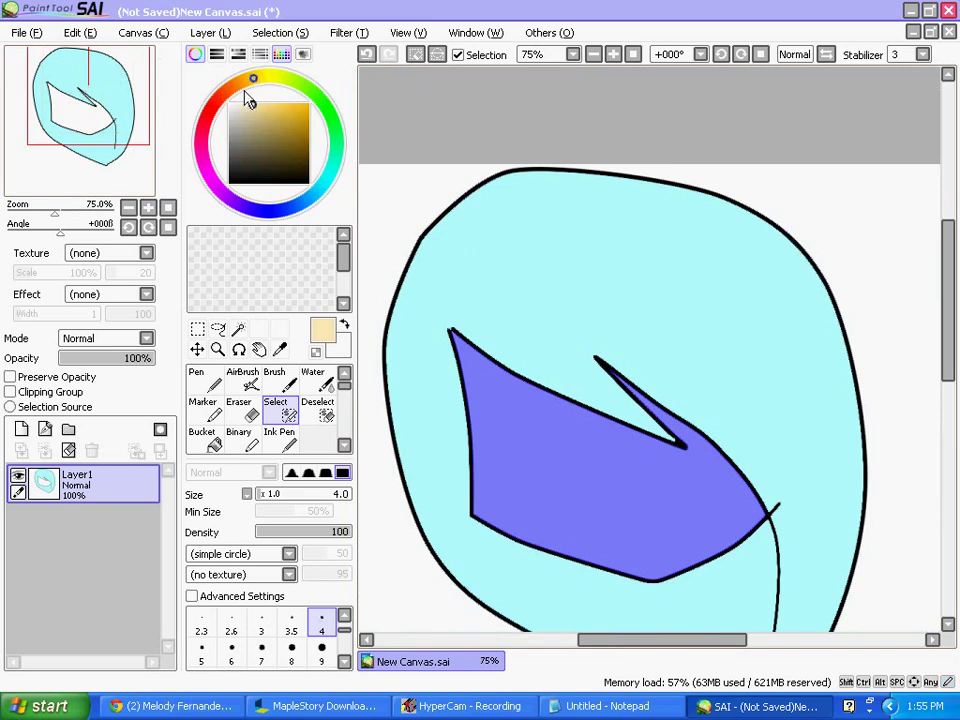
Fill the selected face shape with pale cream using the Pen at size 500 and clear the selection.
click(205, 380)
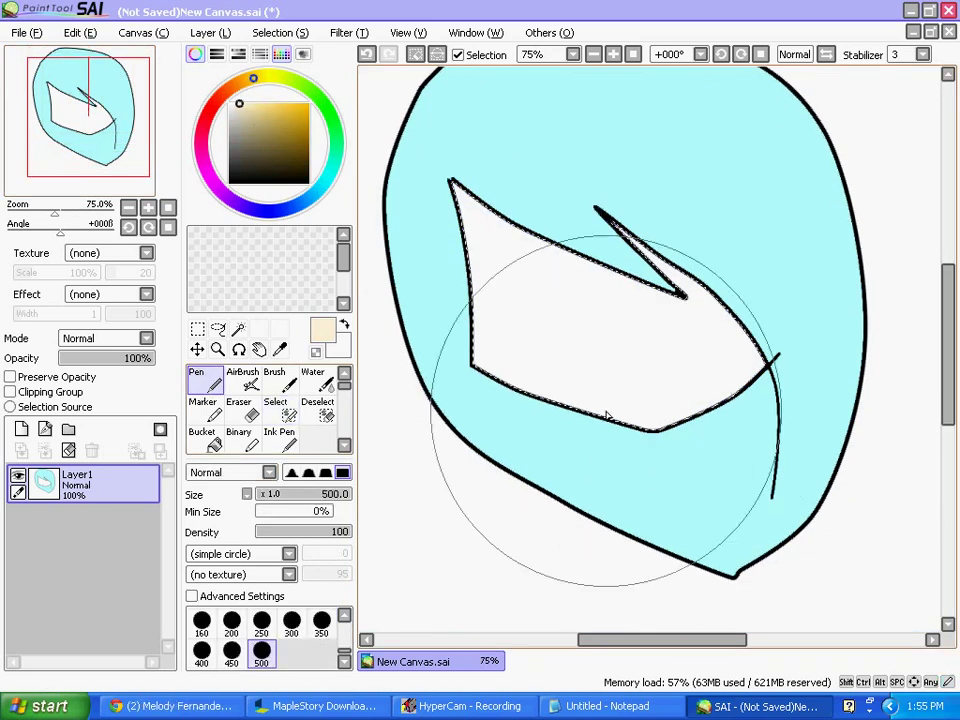
mouse_move(606, 416)
mouse_down()
mouse_move(617, 279)
mouse_move(560, 330)
mouse_up()
key(m)
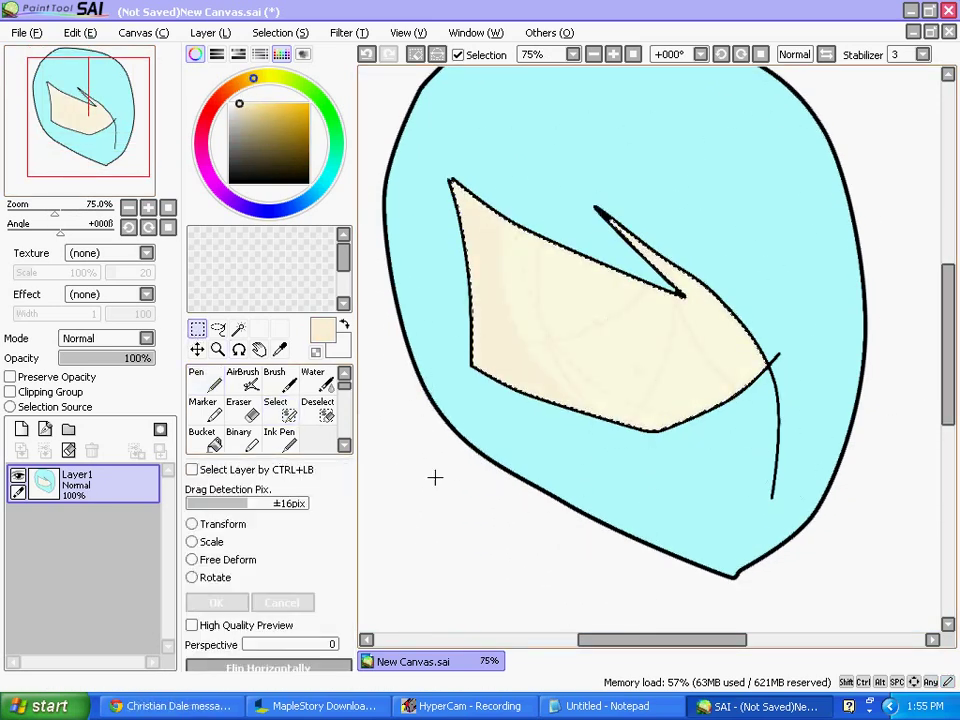
key(ctrl+d)
Add a linework layer above Layer1 and draw a mouth of two short black Pen strokes at size 9 near the chin.
click(44, 428)
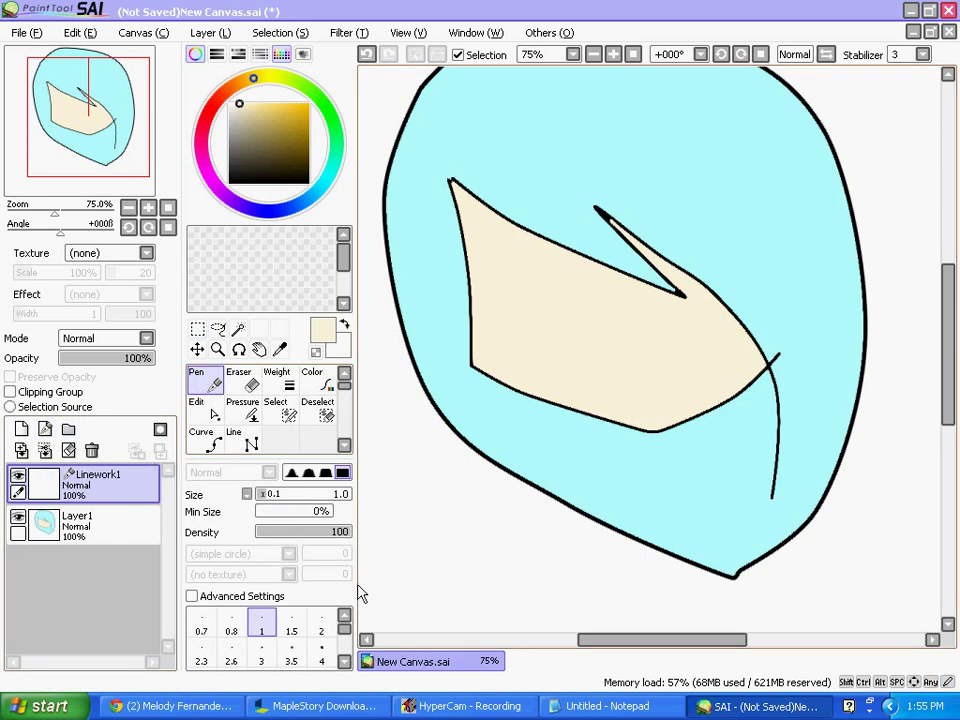
scroll(662, 407, up, 2)
scroll(260, 640, down, 1)
click(321, 652)
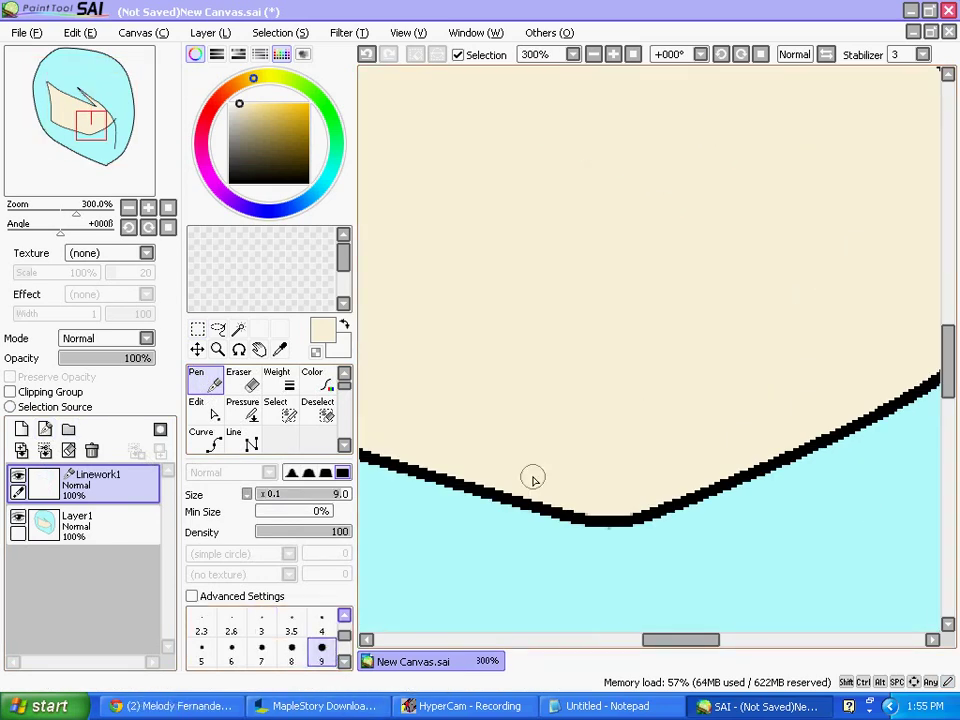
click(229, 182)
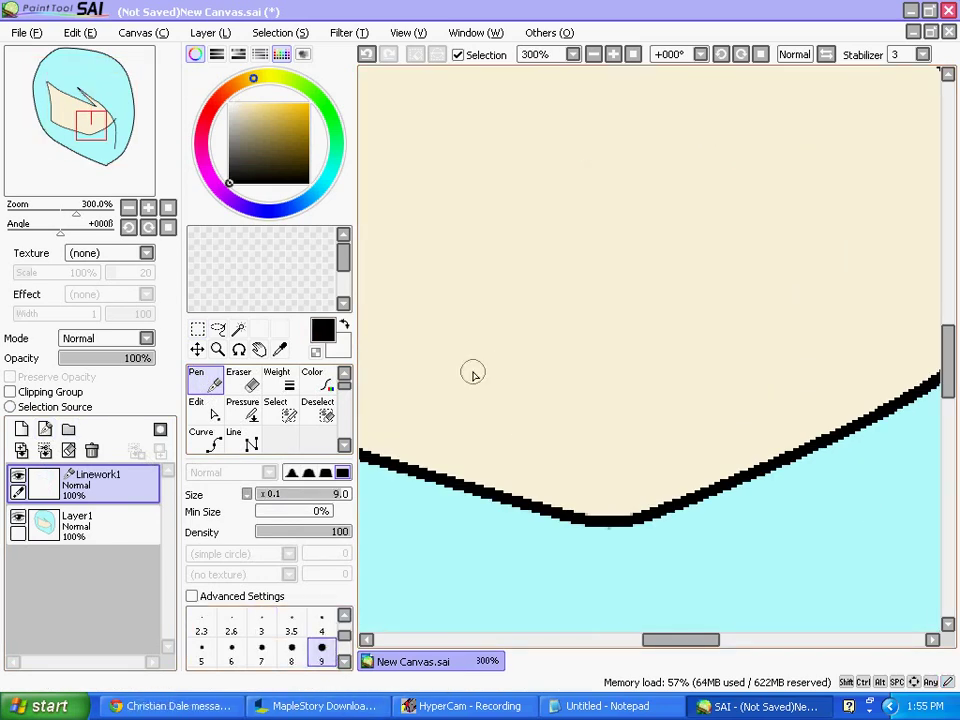
drag(456, 328, 568, 350)
drag(628, 338, 702, 286)
scroll(681, 304, down, 2)
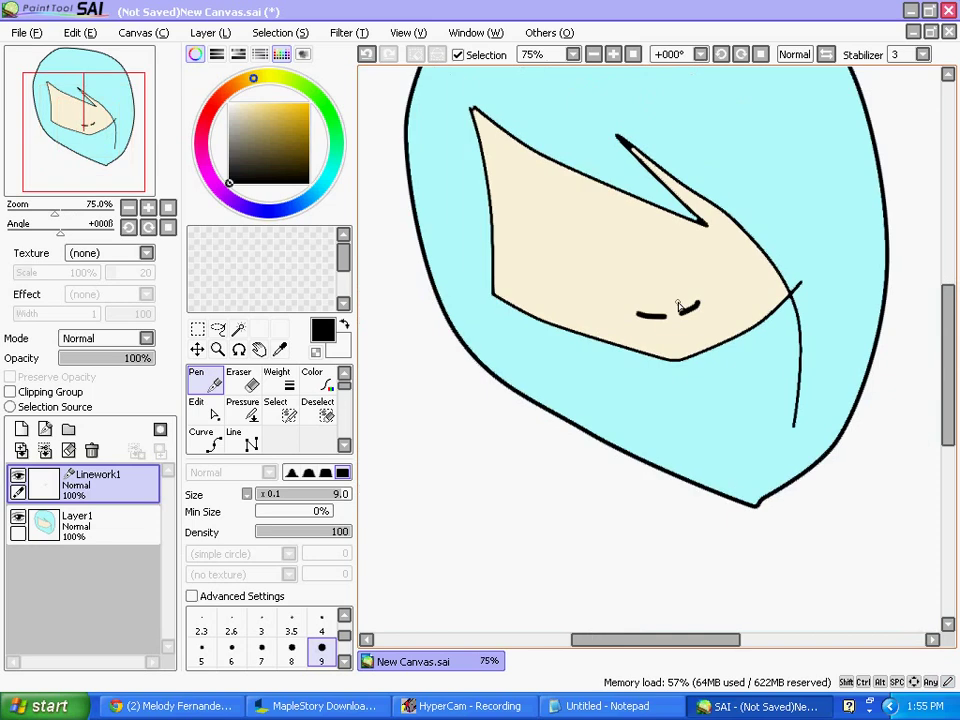
Draw an arched closed eye over the tip of the hair notch in black at size 9, undoing the unwanted strokes.
scroll(700, 198, up, 1)
scroll(700, 197, up, 1)
scroll(669, 227, down, 2)
scroll(630, 270, up, 2)
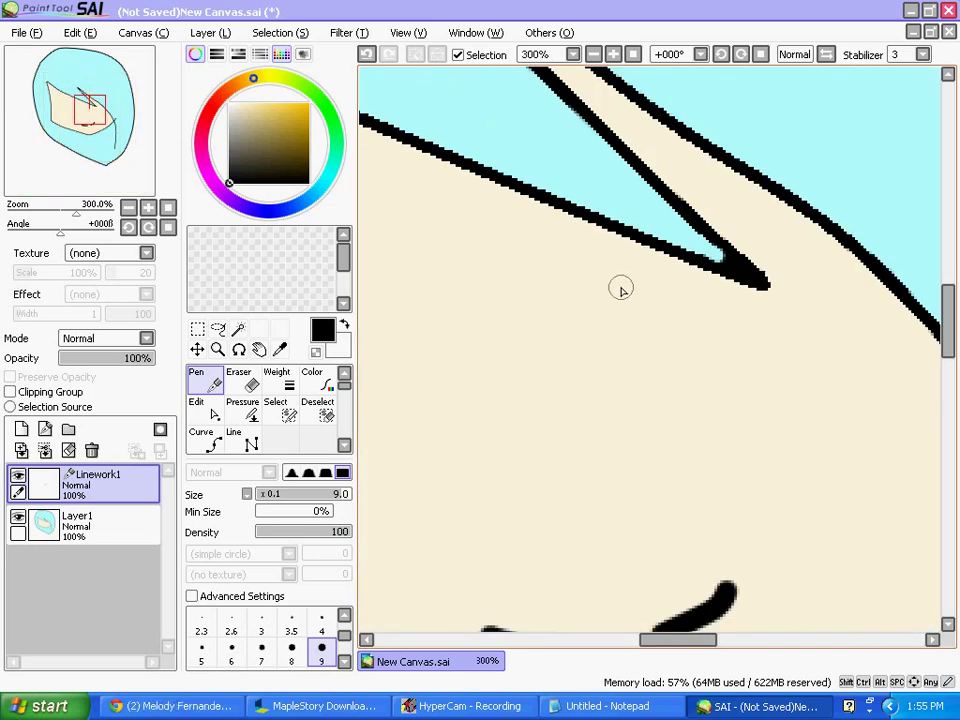
mouse_move(617, 285)
mouse_down()
mouse_move(688, 201)
mouse_move(927, 270)
mouse_up()
mouse_move(713, 206)
mouse_down()
mouse_move(784, 199)
mouse_move(897, 233)
mouse_move(921, 267)
mouse_move(867, 246)
mouse_move(901, 269)
mouse_move(794, 243)
mouse_move(664, 265)
mouse_move(640, 289)
mouse_move(696, 223)
mouse_move(879, 234)
mouse_move(848, 254)
mouse_up()
key(ctrl+z)
key(ctrl+z)
scroll(771, 291, down, 2)
scroll(617, 291, up, 1)
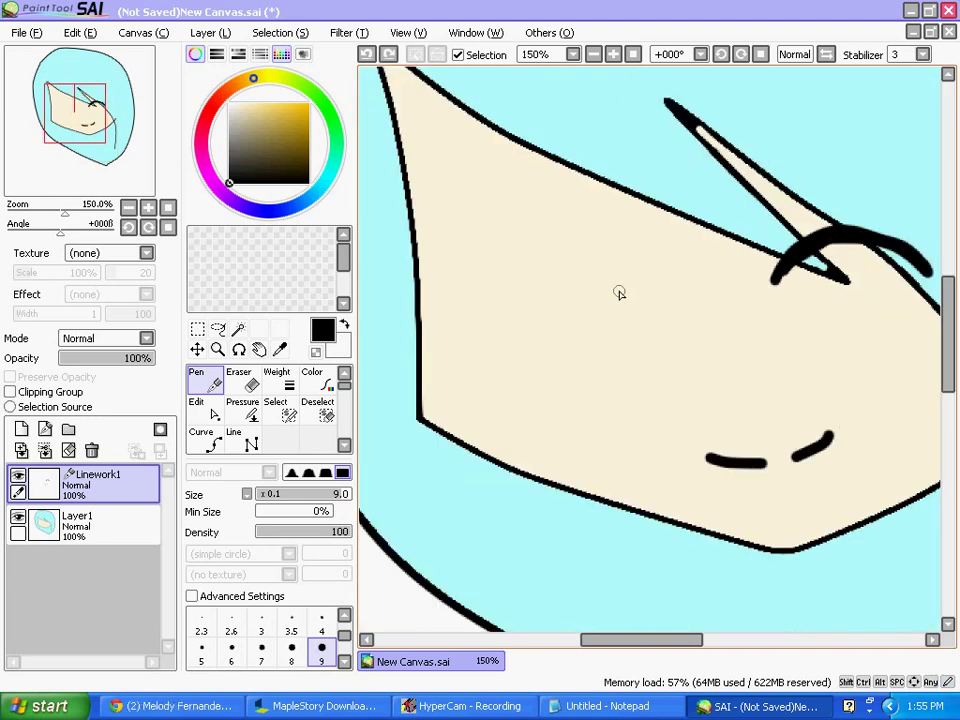
Draw a thick arched closed eye on the left half of the face and a short eyebrow above each eye.
mouse_move(635, 292)
mouse_down()
mouse_move(602, 281)
mouse_move(536, 292)
mouse_move(522, 310)
mouse_move(606, 289)
mouse_move(599, 275)
mouse_move(520, 297)
mouse_move(573, 285)
mouse_up()
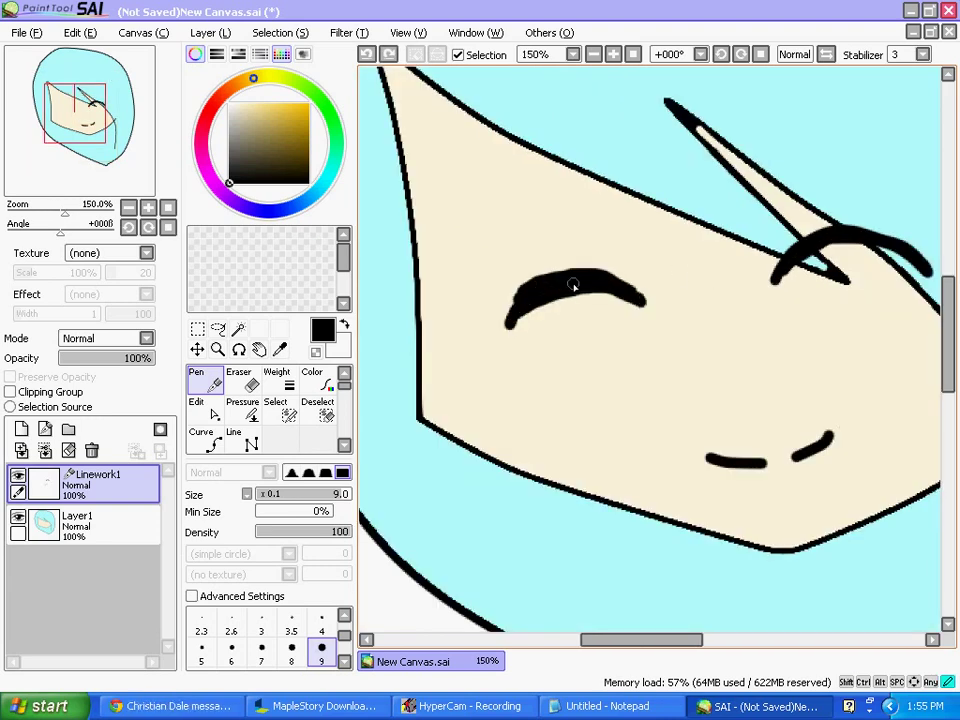
drag(736, 258, 806, 219)
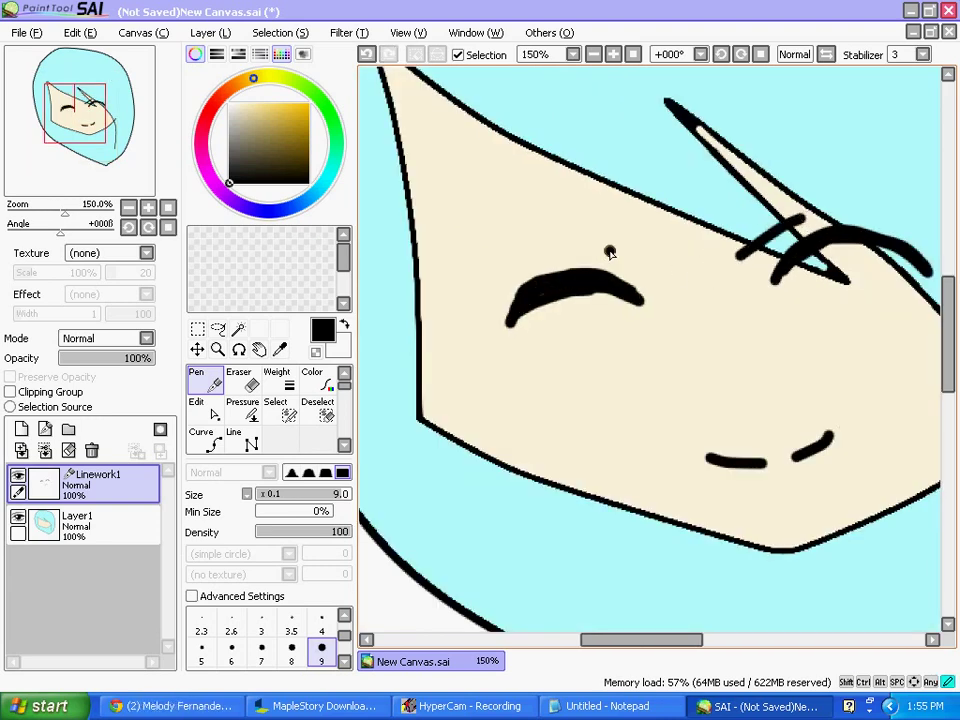
drag(609, 252, 660, 258)
Add a curved hair line from the notch's upper tip, an arc across the face's upper-left corner and a small nose dot.
scroll(733, 214, down, 3)
scroll(696, 197, up, 2)
drag(700, 182, 834, 173)
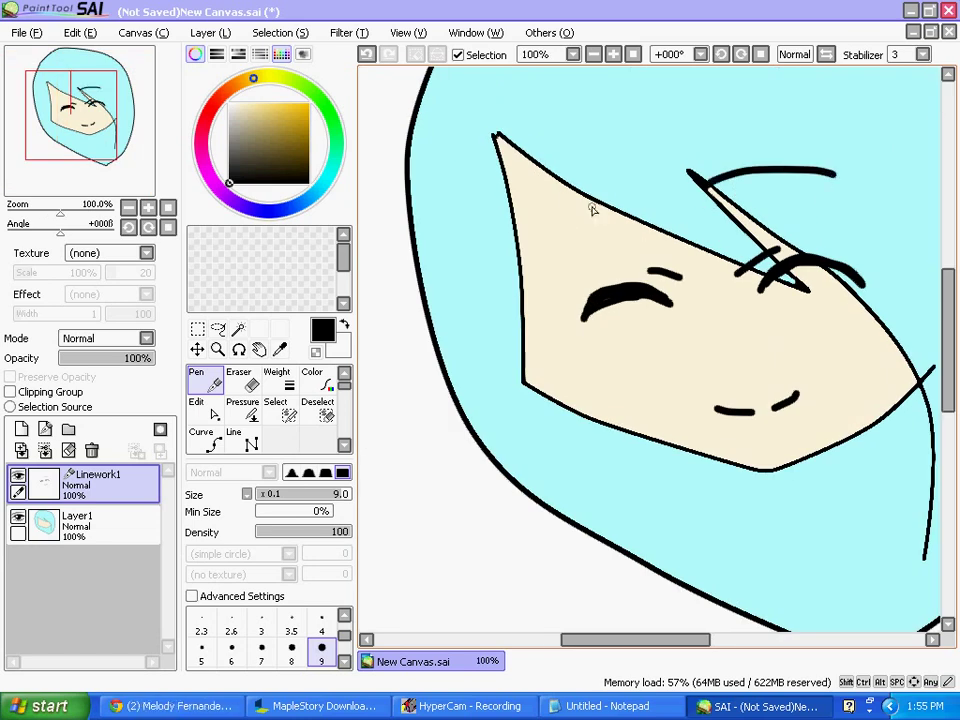
drag(595, 204, 525, 246)
scroll(724, 542, down, 3)
scroll(729, 536, up, 2)
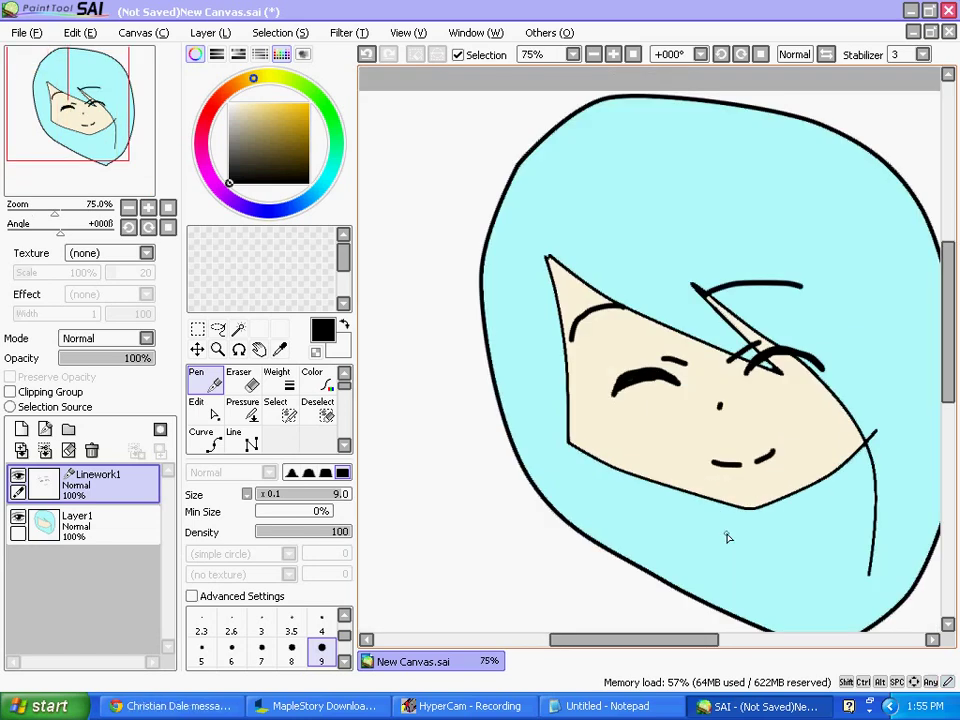
Switch to Notepad, replace the note with "Ya. Random Drawing." and "BUT DAT NOT HOW I DRAW D:<", and return to the drawing.
click(610, 706)
text(Ya. R)
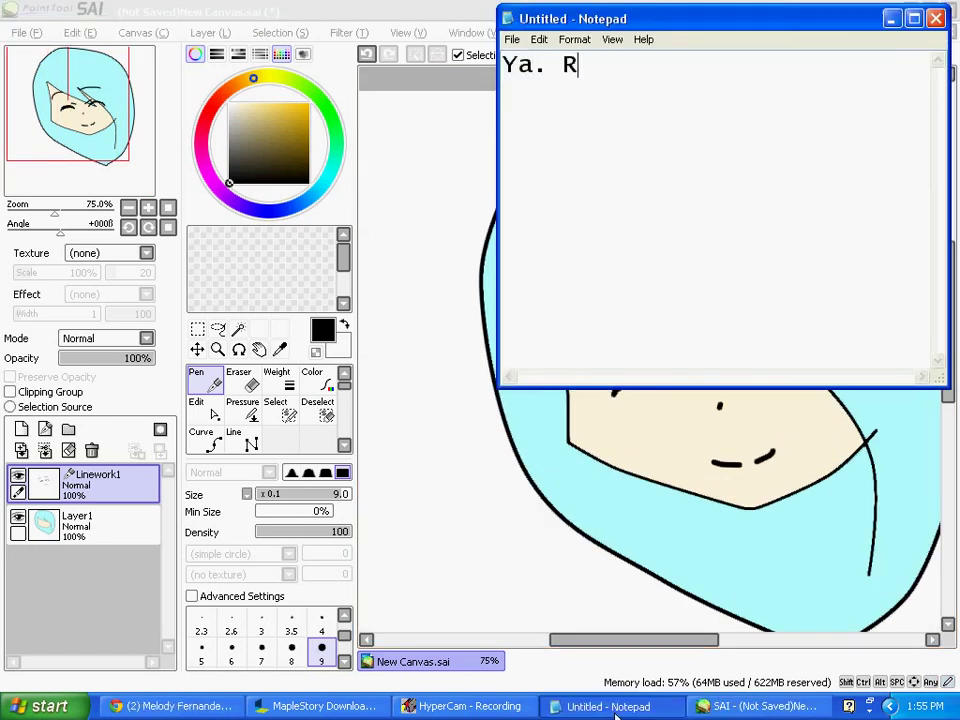
text(a)
text(ndom Dtar)
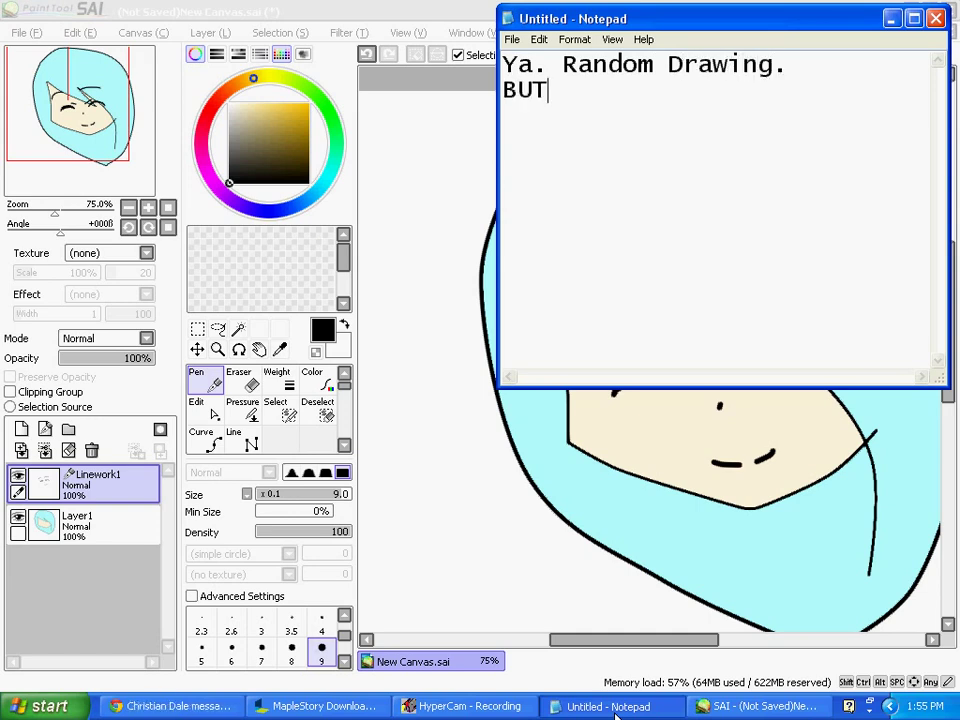
text(BUT D)
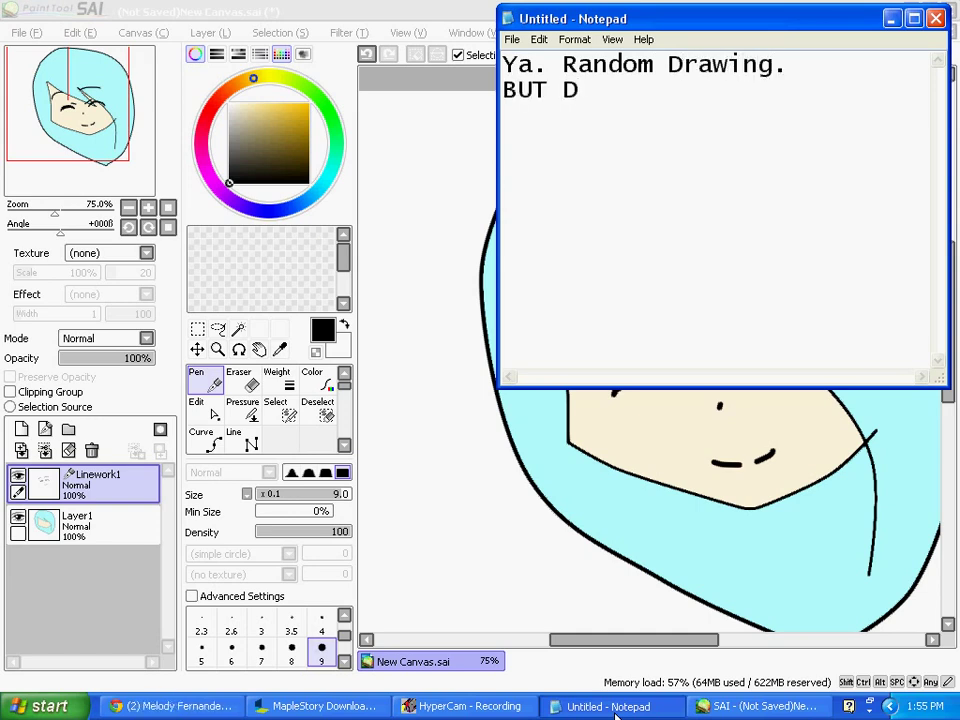
text(OAT NOT)
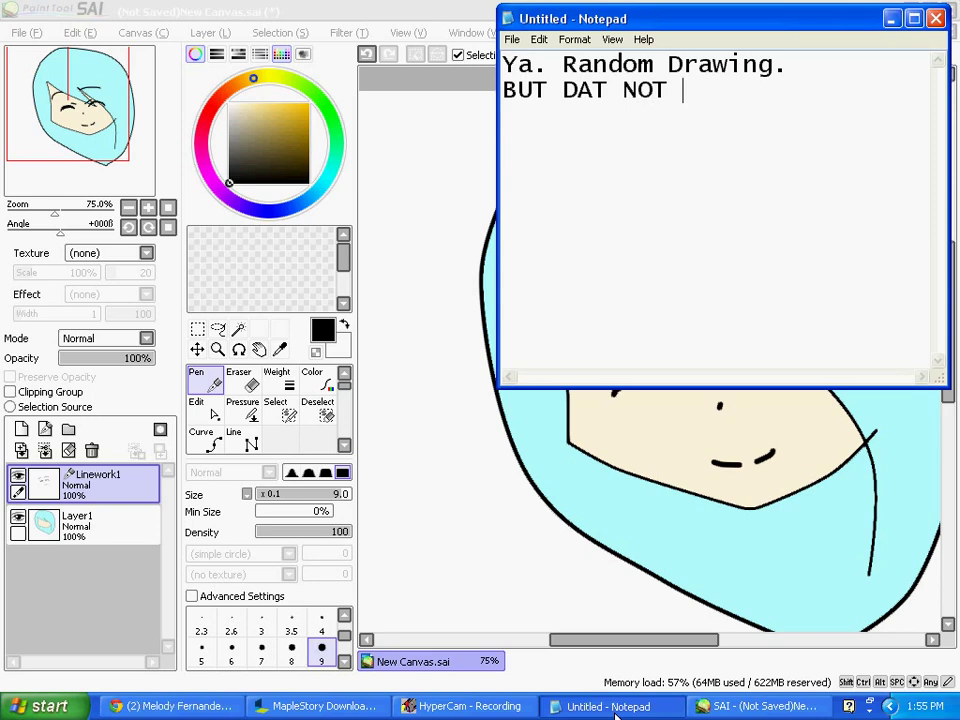
text( HOW I DRAW D:<)
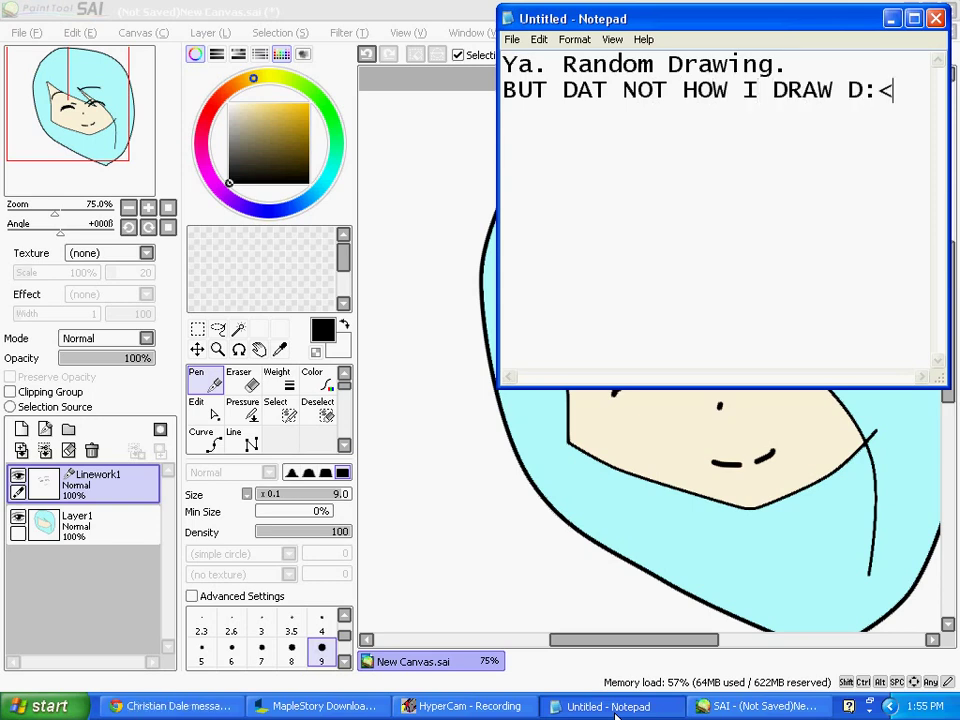
click(602, 641)
Switch to Notepad and replace the note with "There xD" and, below a blank line, "Then Pick Gray Color C:".
scroll(700, 545, down, 2)
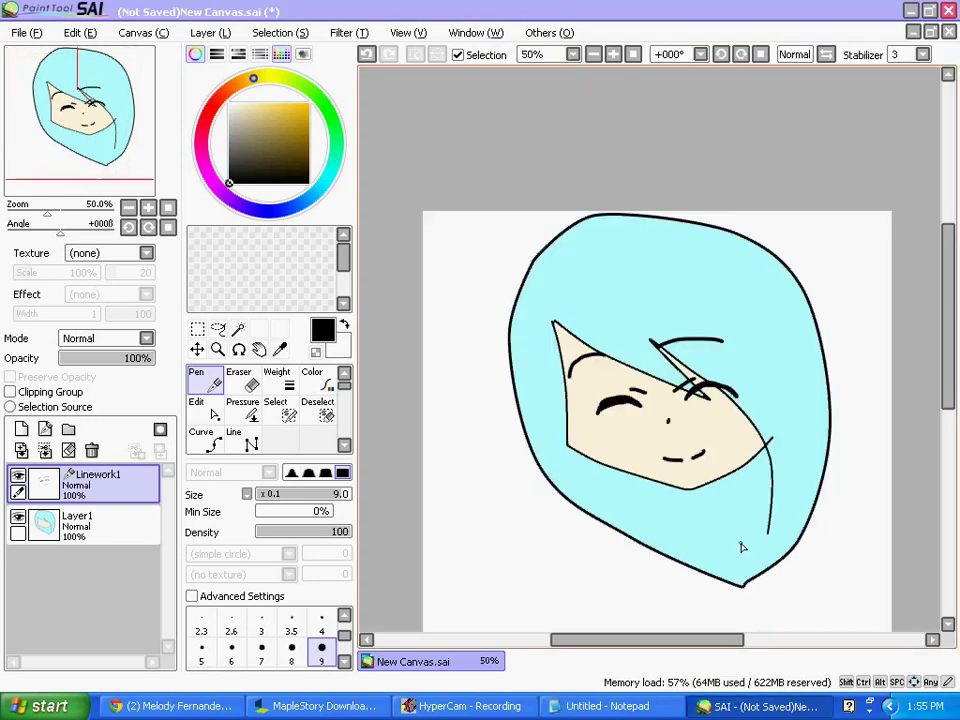
drag(758, 643, 791, 643)
key(alt+Tab)
key(ctrl+a)
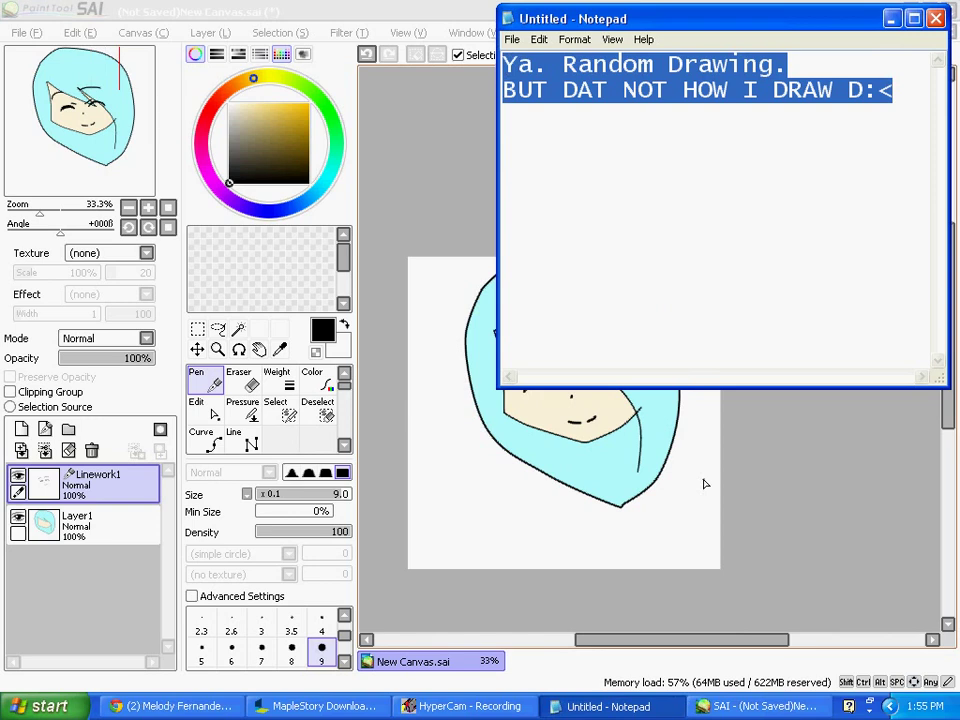
text(There xD)
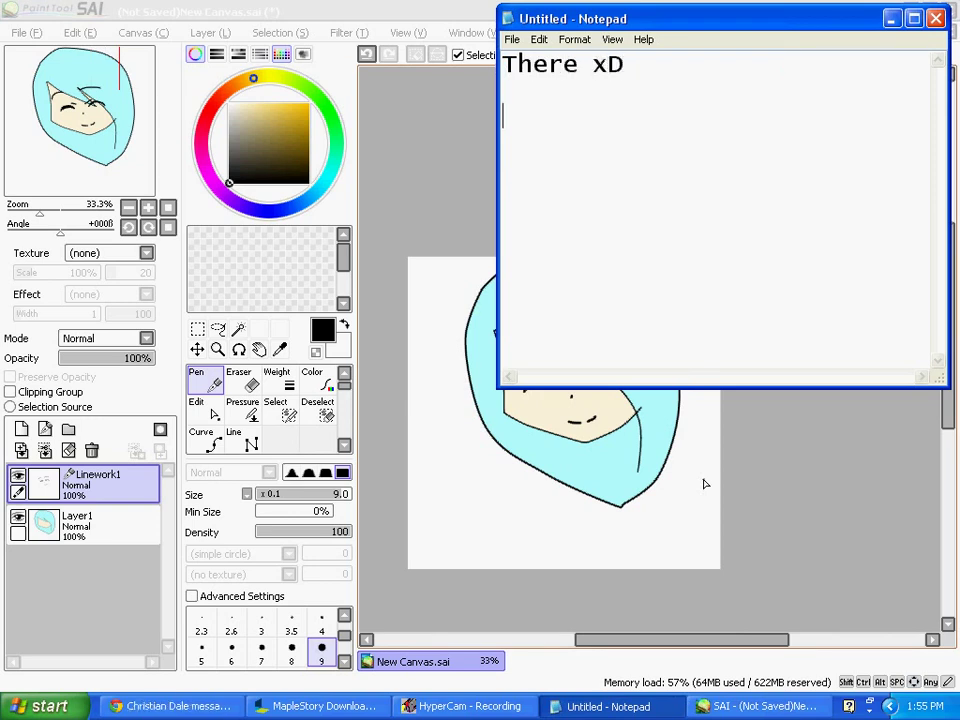
key(BackSpace)
text(hen Pick)
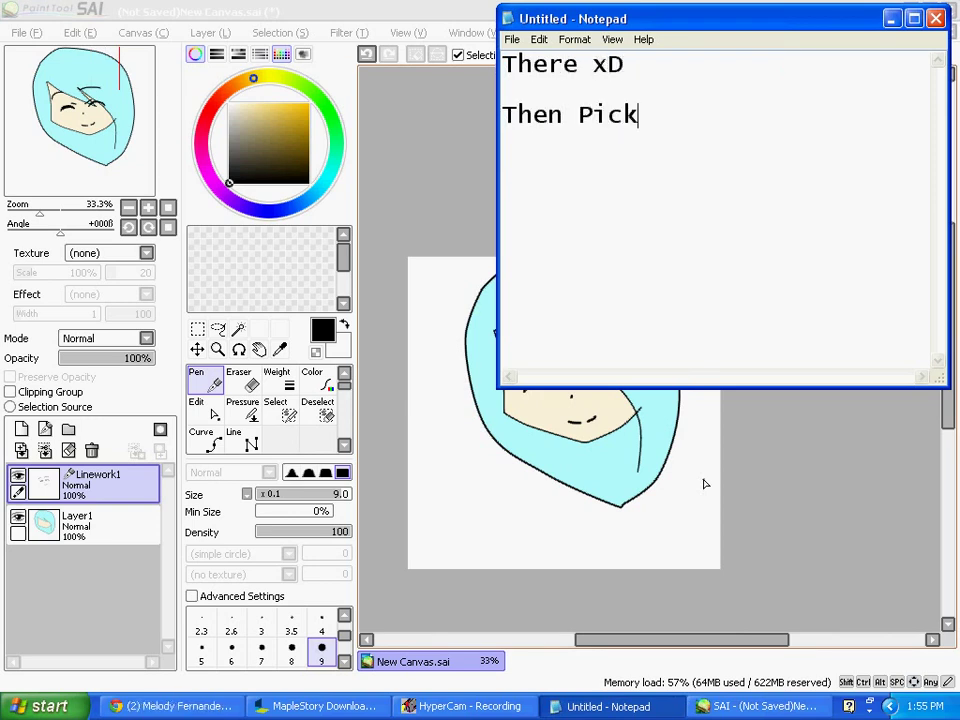
text( Gray Color C:)
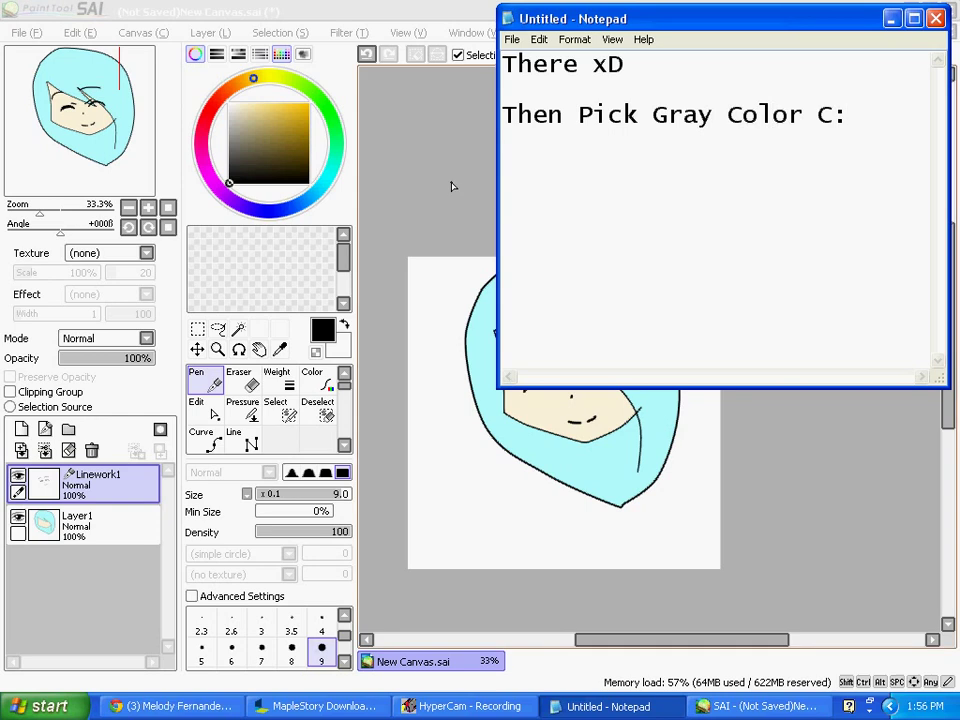
Back in PaintTool SAI, store a light gray as the first colour swatch and merge Linework1 down into Layer1.
click(452, 184)
click(228, 115)
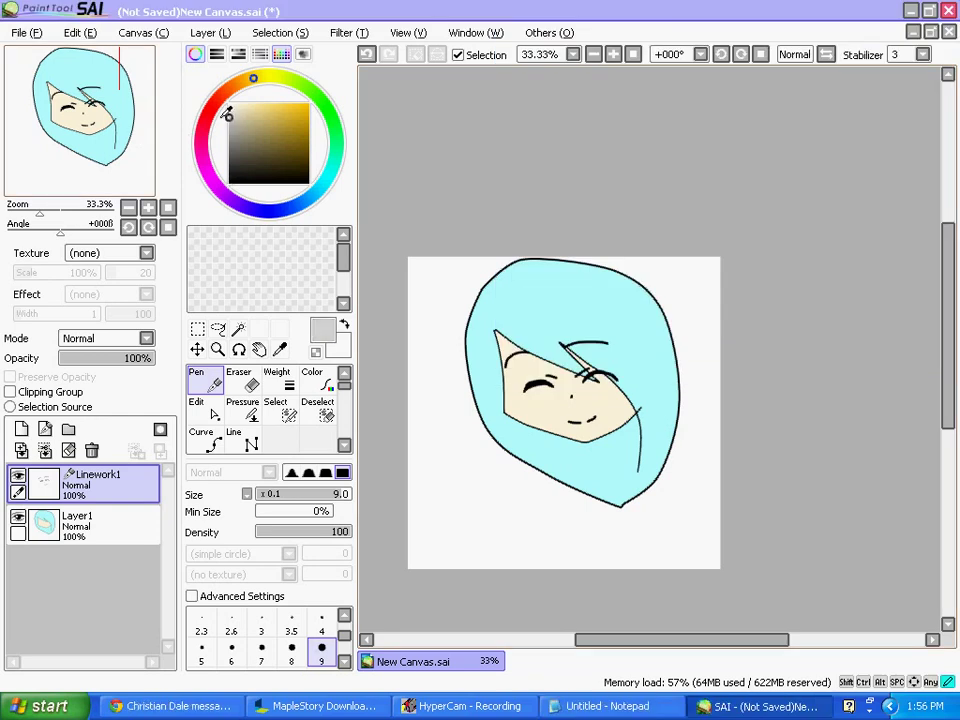
right_click(198, 245)
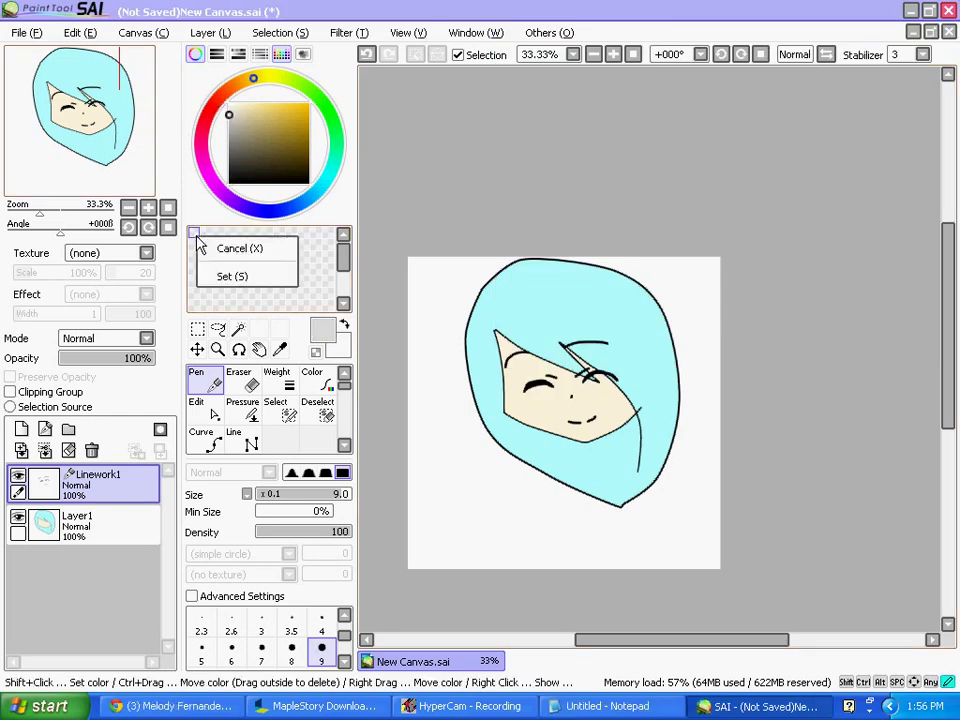
click(262, 277)
scroll(575, 395, up, 3)
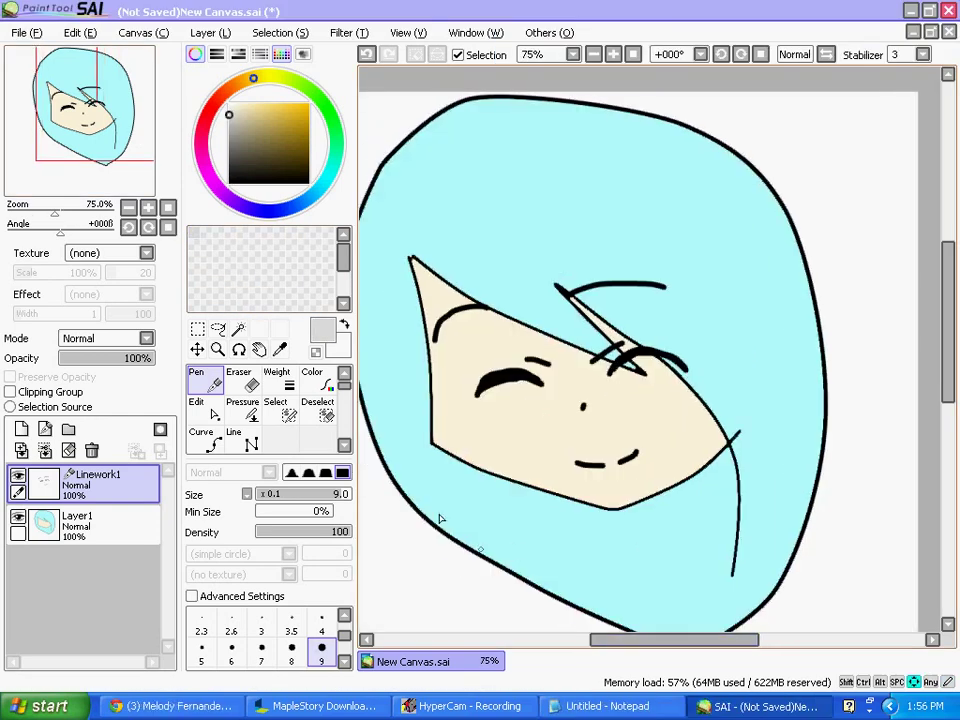
click(44, 450)
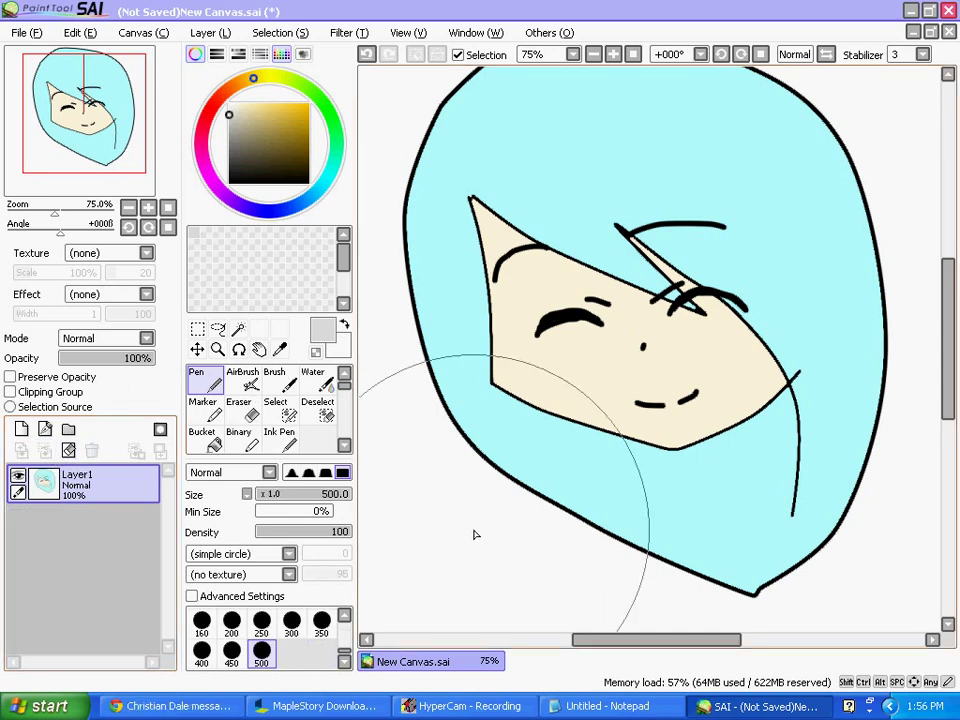
Replace the Notepad note with "Click New Layer C:" and add a new layer above Layer1 in PaintTool SAI.
click(600, 706)
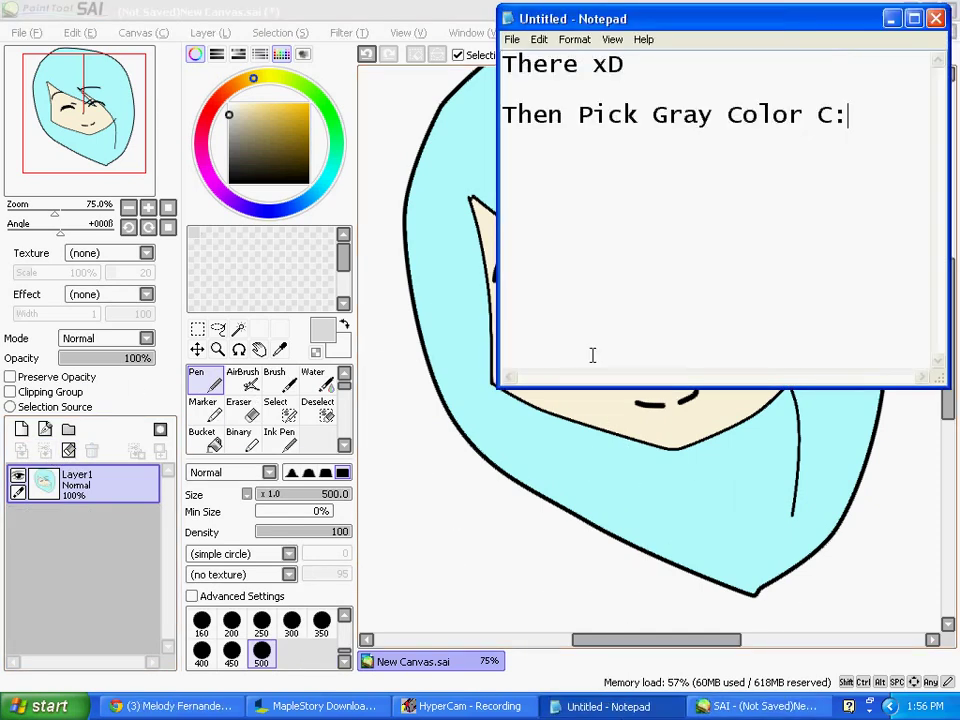
key(ctrl+a)
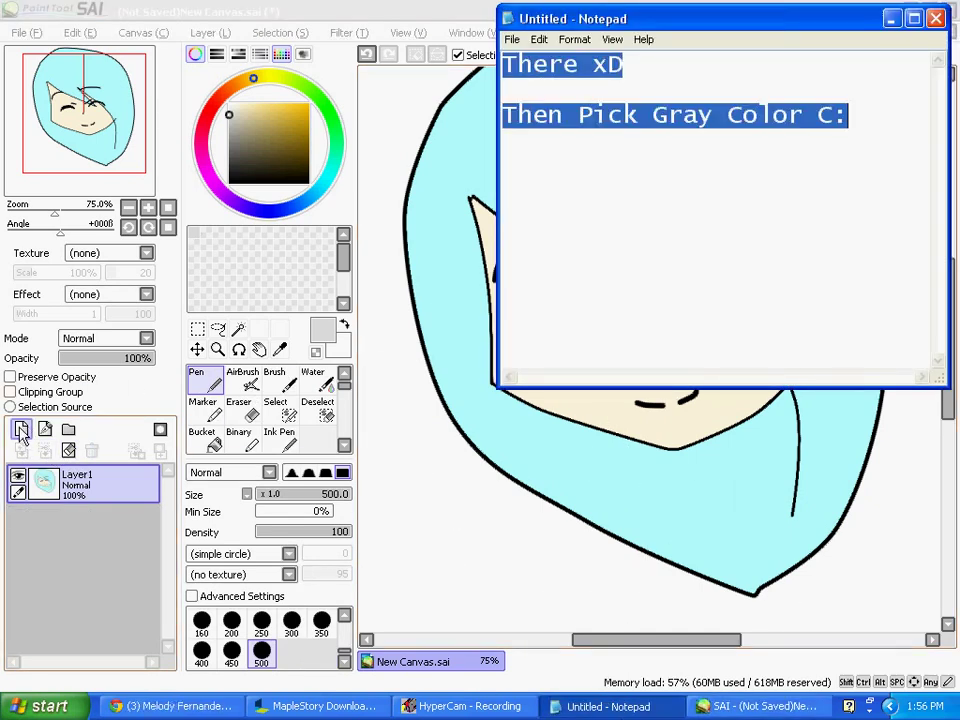
text(Click New Layer C:)
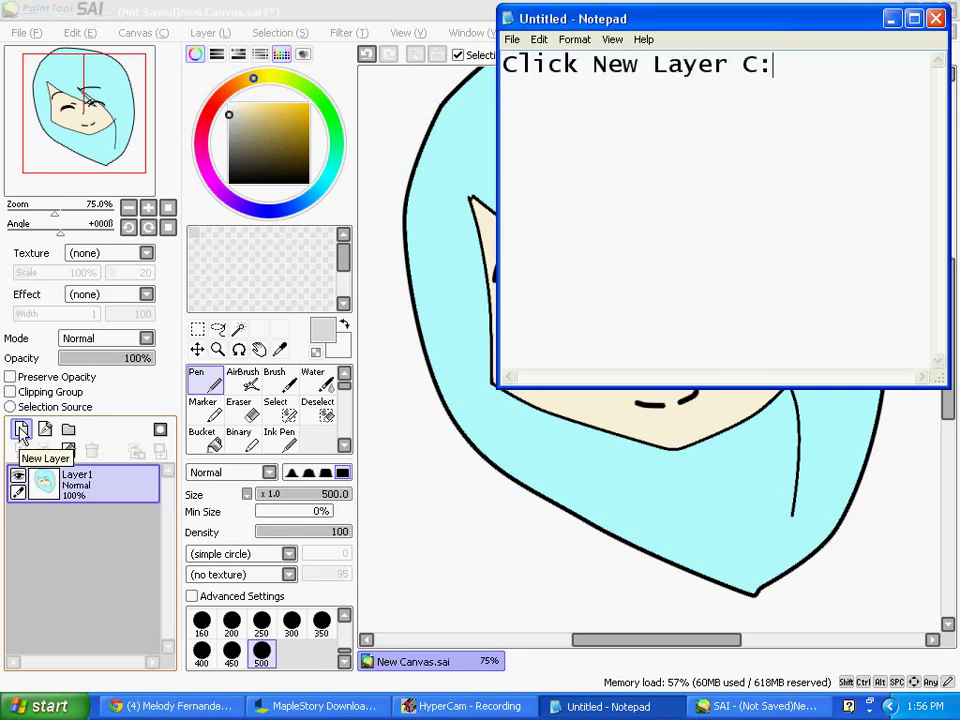
click(21, 430)
click(21, 430)
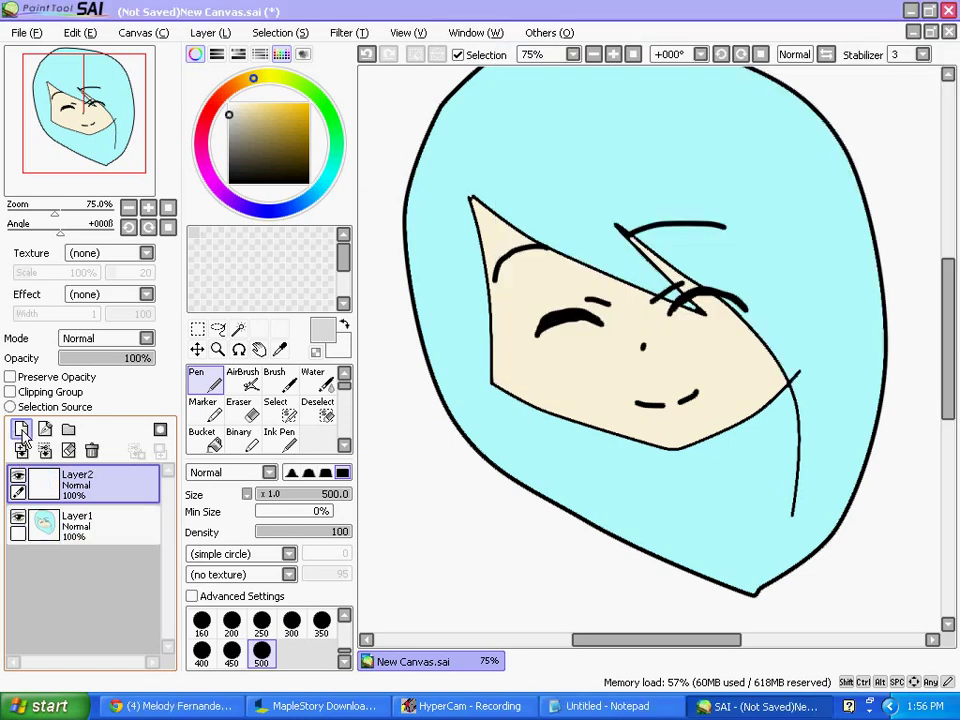
Replace the Notepad note with "Click Clipping Group" and turn on Clipping Group for Layer2 in PaintTool SAI.
key(alt+Tab)
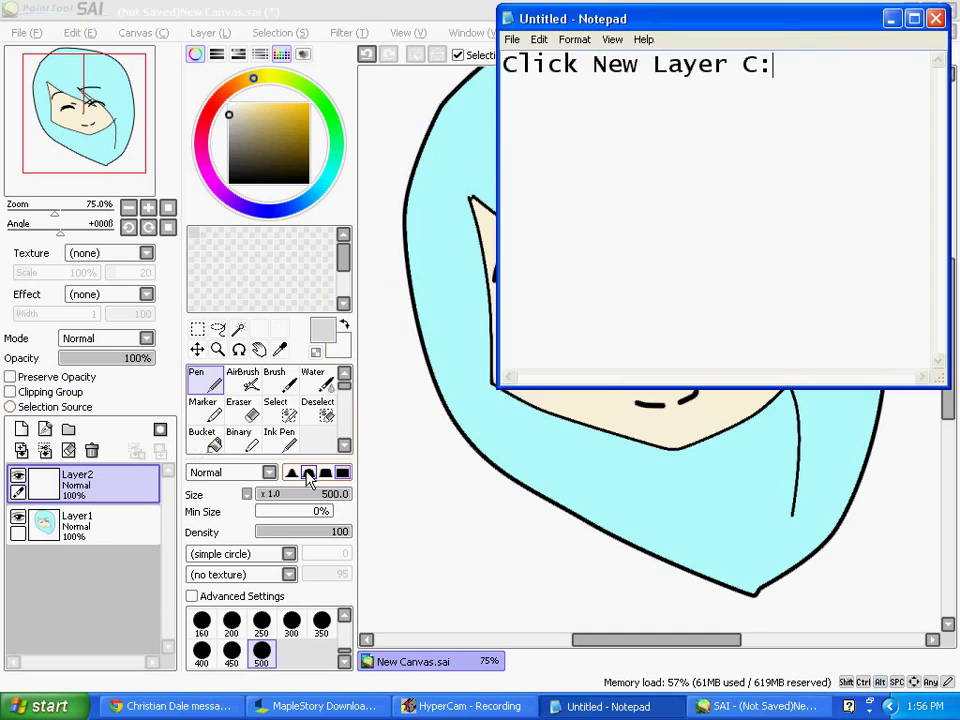
key(ctrl+a)
text(Click Clip)
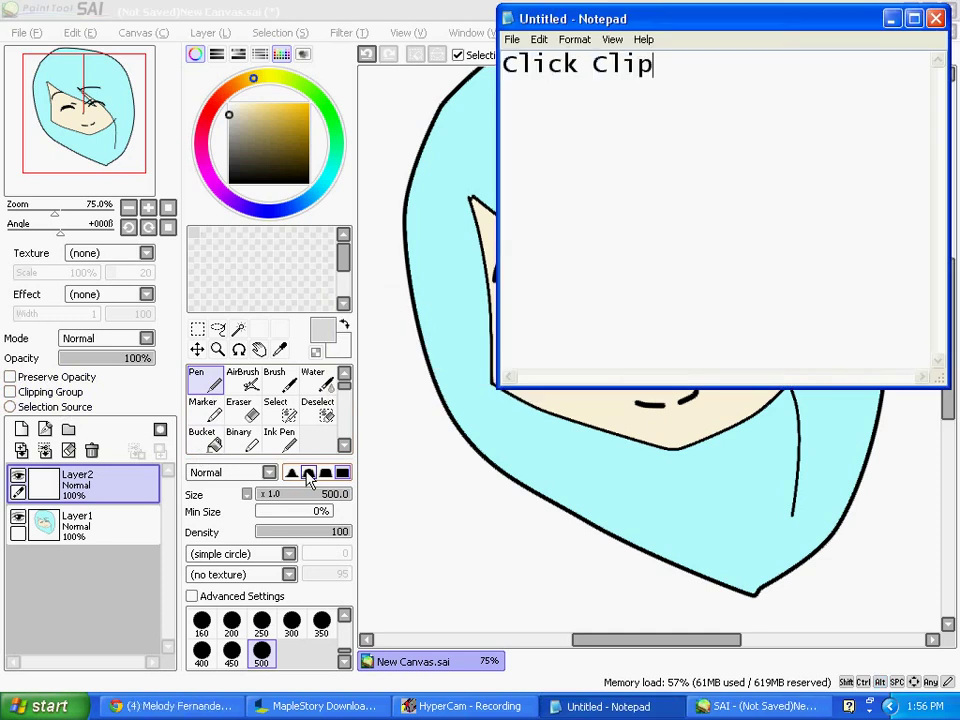
text(ping Group)
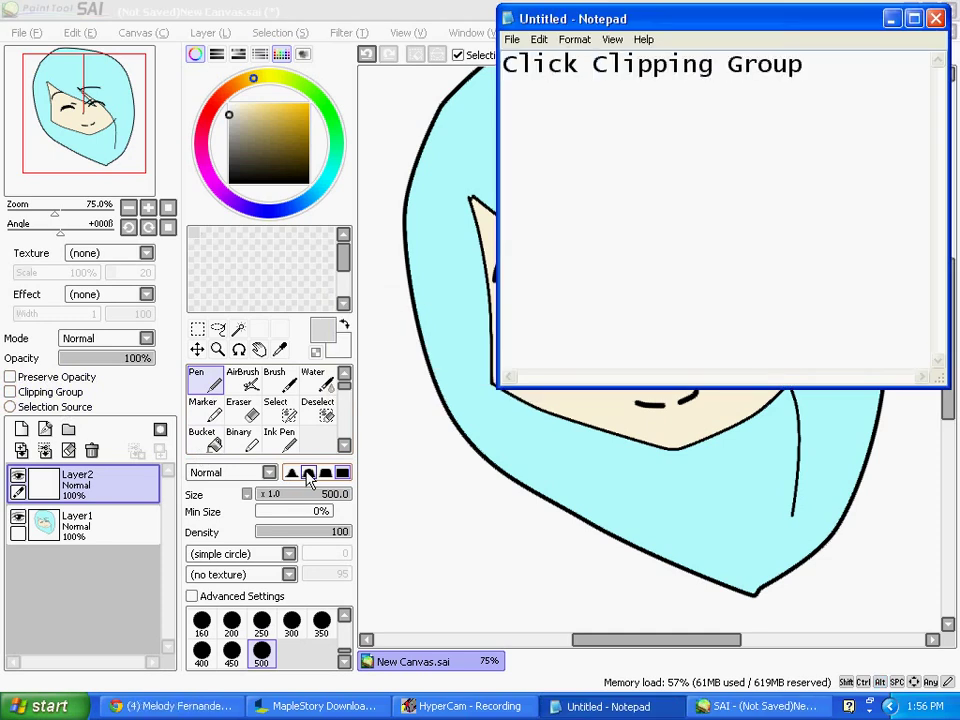
key(alt+Tab)
click(50, 392)
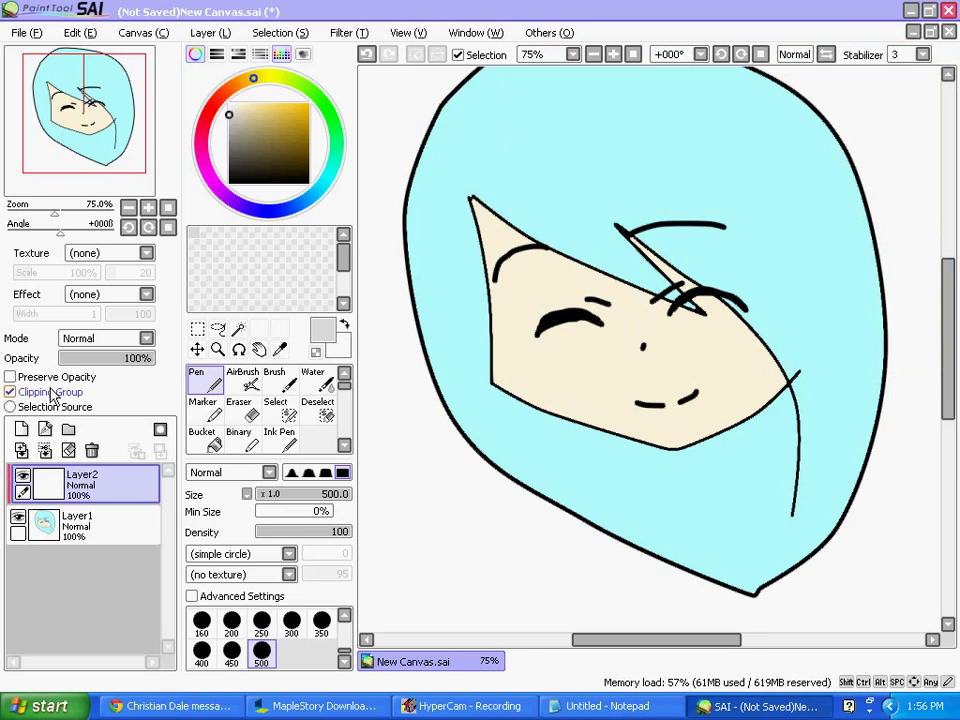
Replace the Notepad note with "Then the Mode" and "Change Normal - Multiply C:", and set Layer2's blending mode to Multiply in PaintTool SAI.
key(ctrl+a)
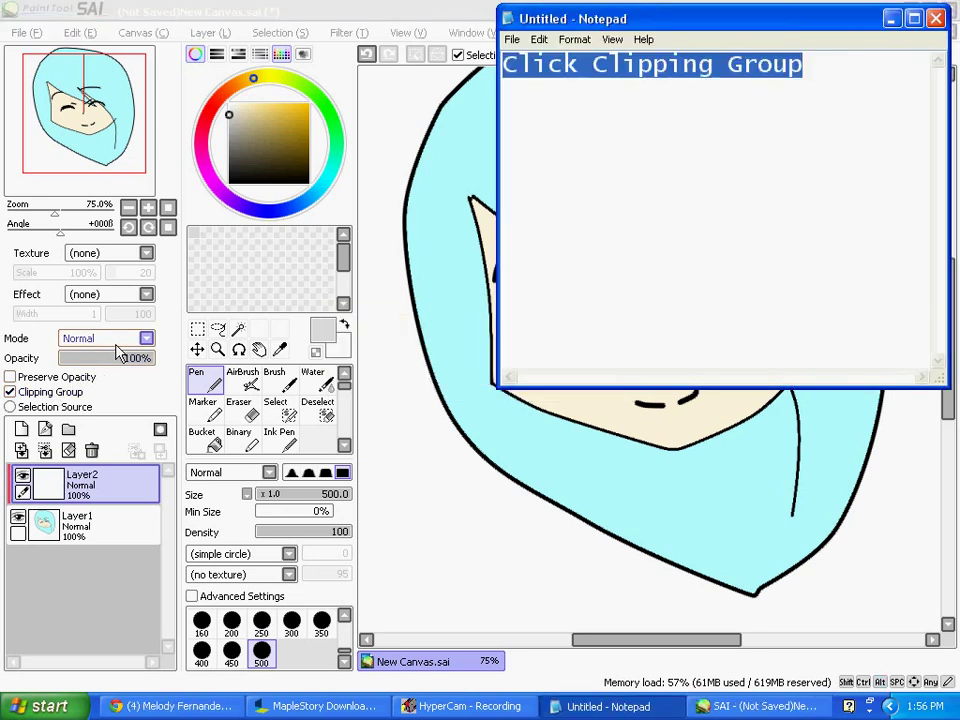
text(Then the M)
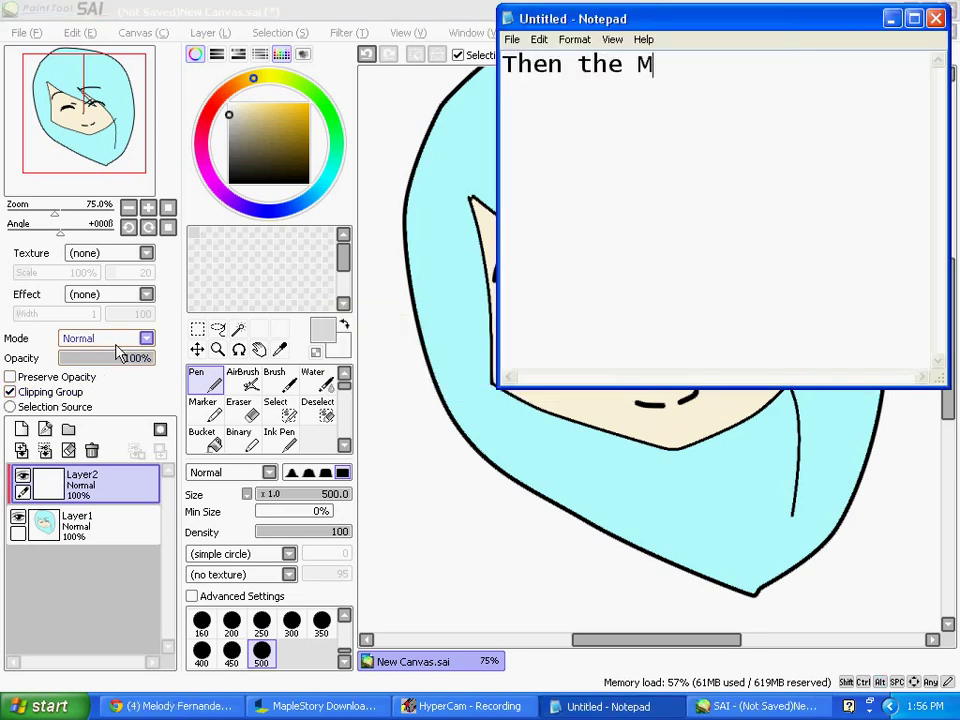
text(o)
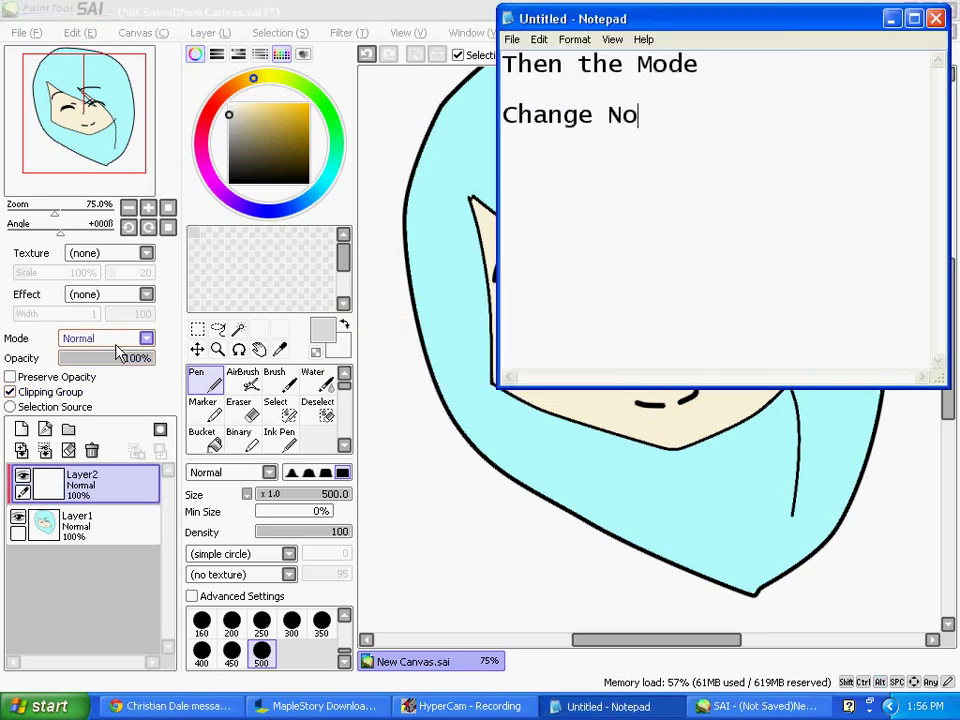
text(de  Change Normal - Mul)
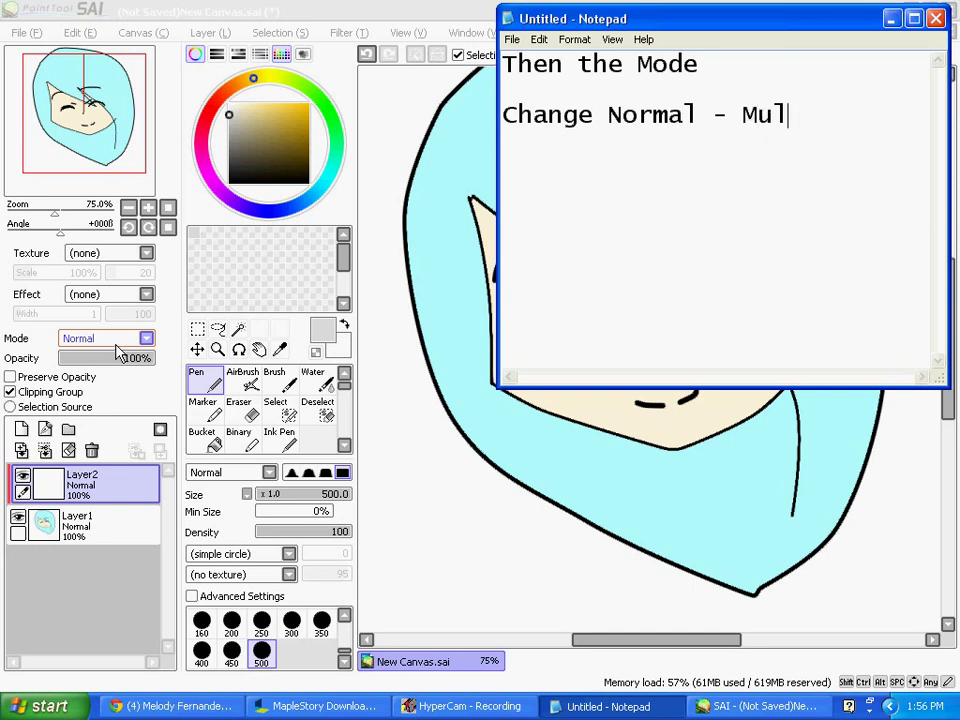
text(tiply C:)
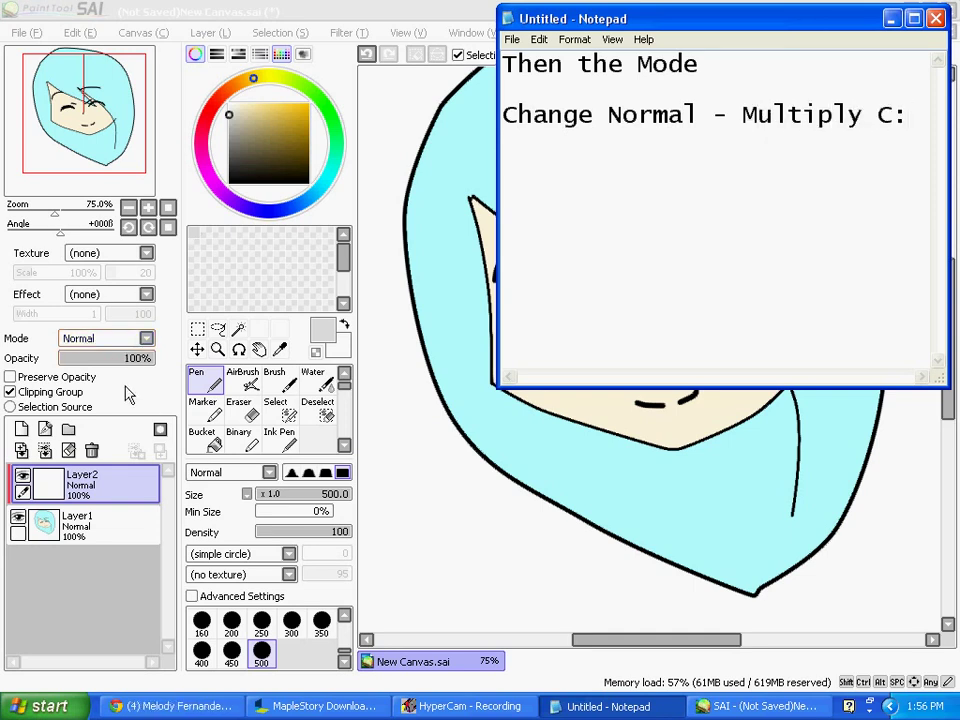
click(118, 350)
click(121, 340)
click(80, 370)
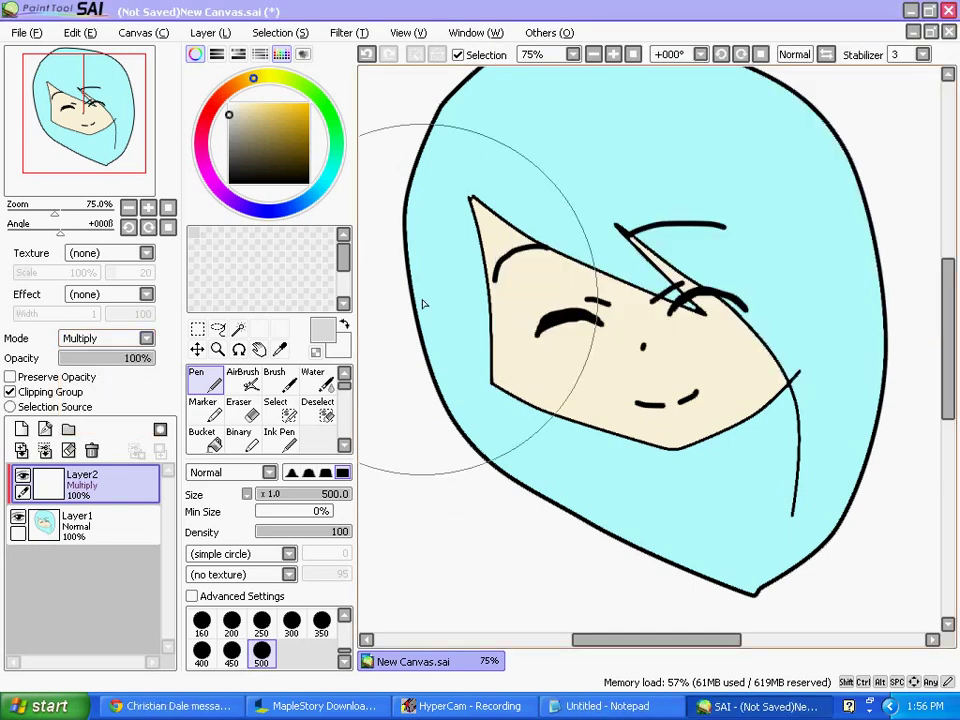
Shade the hair along its lower-left outline down to the bottom tip with the light gray Pen at size 50.
scroll(317, 610, up, 5)
click(321, 621)
mouse_move(412, 312)
mouse_down()
mouse_move(432, 375)
mouse_move(487, 440)
mouse_up()
scroll(330, 615, down, 1)
click(321, 621)
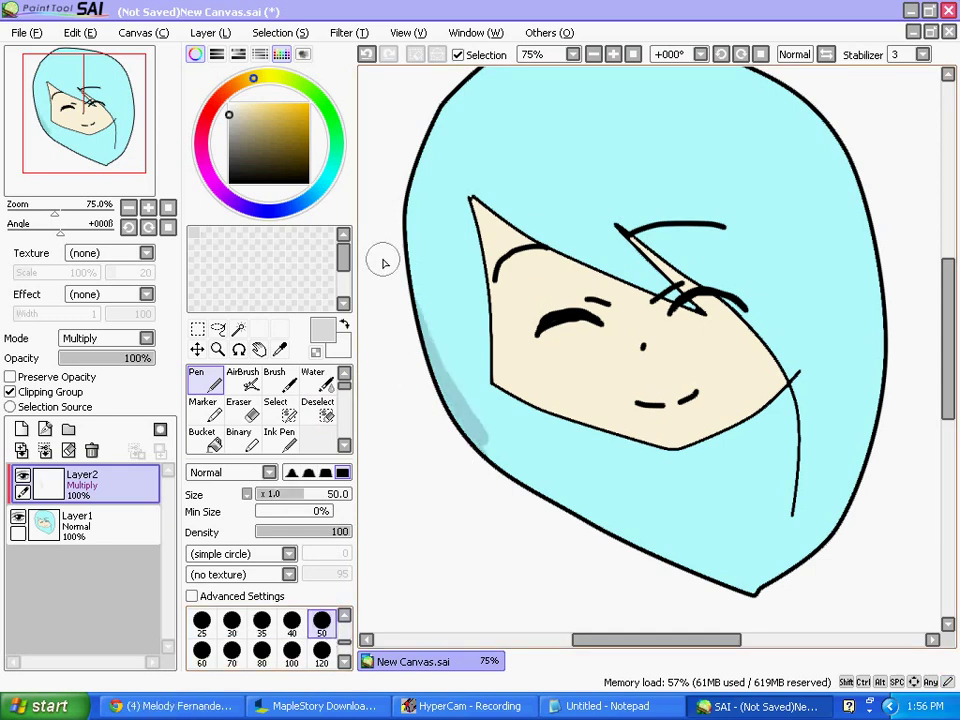
mouse_move(410, 288)
mouse_down()
mouse_move(477, 400)
mouse_move(700, 602)
mouse_up()
drag(508, 456, 814, 594)
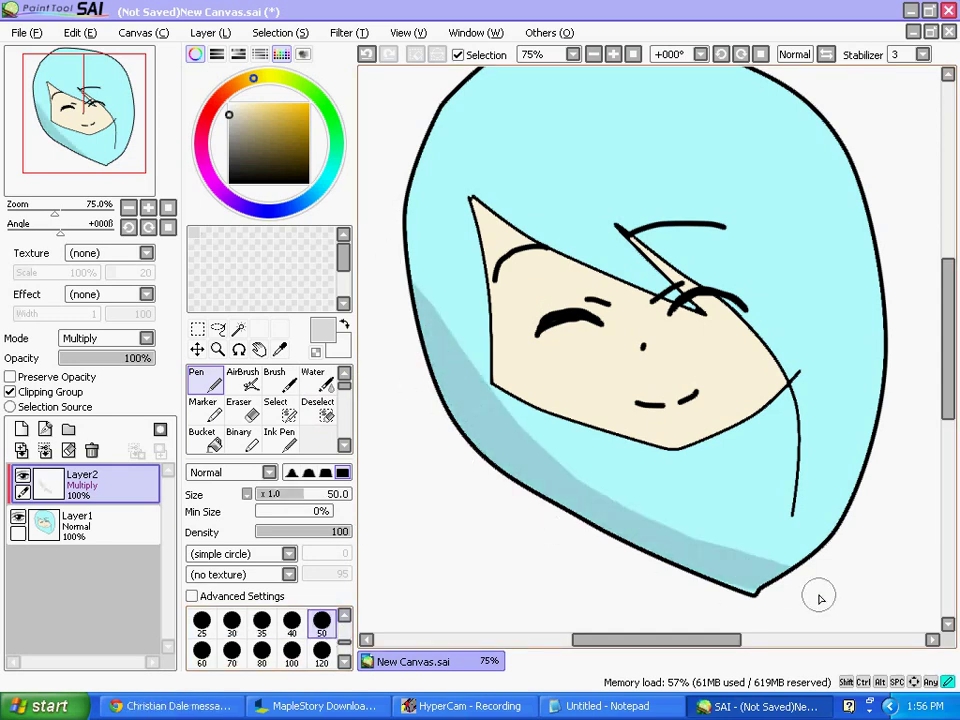
drag(410, 330, 454, 401)
Switch to Notepad, replace the note with "Seee?!" and return to the drawing.
key(alt+Tab)
key(ctrl+a)
text(Se)
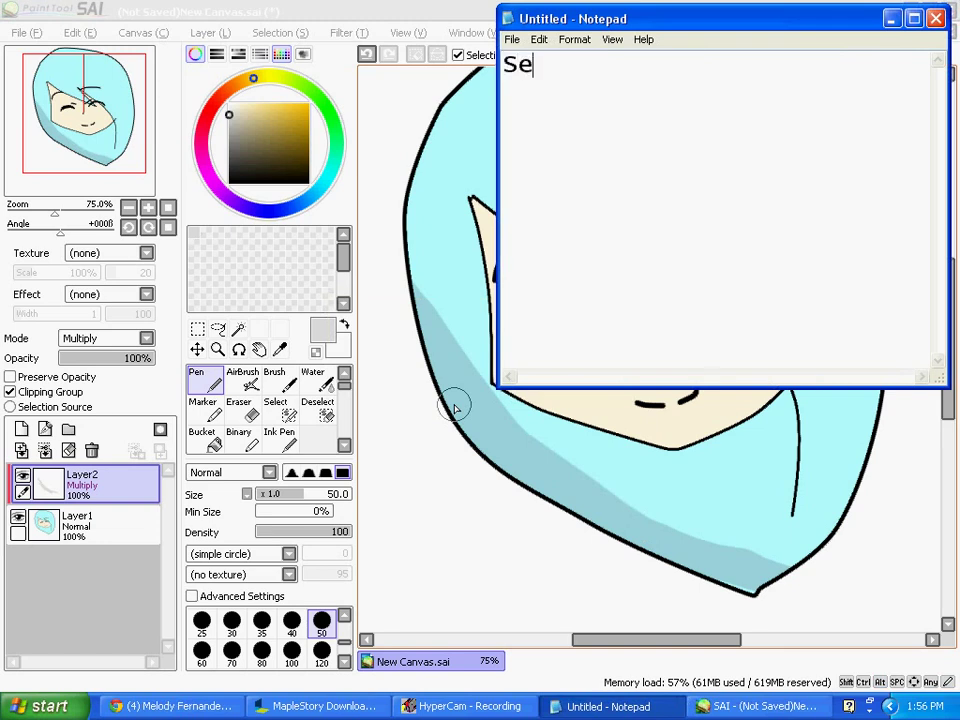
text(ee?!)
key(BackSpace)
key(alt+Tab)
Shade along the fringe line, around the hair notch and across the lower and right parts of the face.
drag(470, 197, 703, 321)
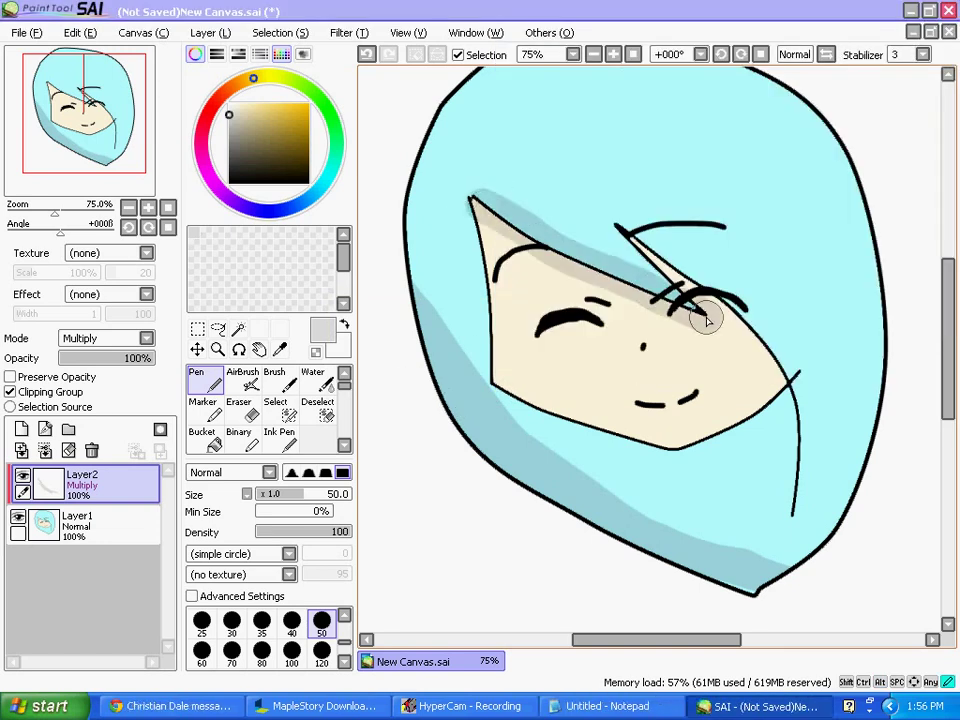
drag(622, 233, 640, 222)
mouse_move(740, 340)
mouse_down()
mouse_move(750, 386)
mouse_move(782, 358)
mouse_move(701, 452)
mouse_move(540, 364)
mouse_move(690, 388)
mouse_up()
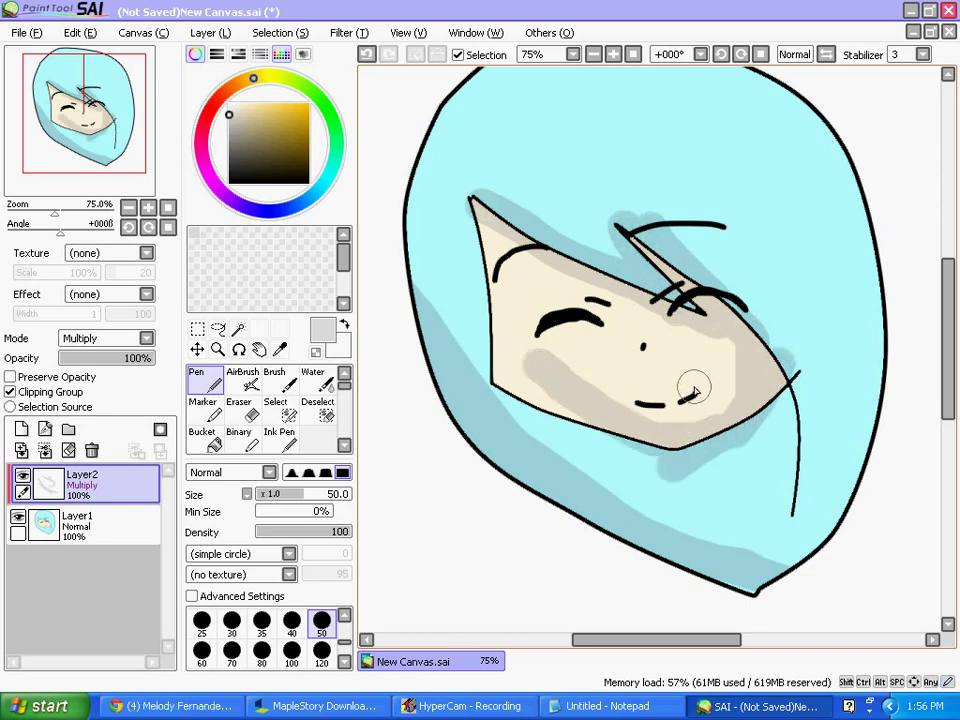
Cover the whole head with the light gray shade using the Pen at size 500.
scroll(262, 650, down, 2)
click(261, 652)
scroll(503, 536, down, 3)
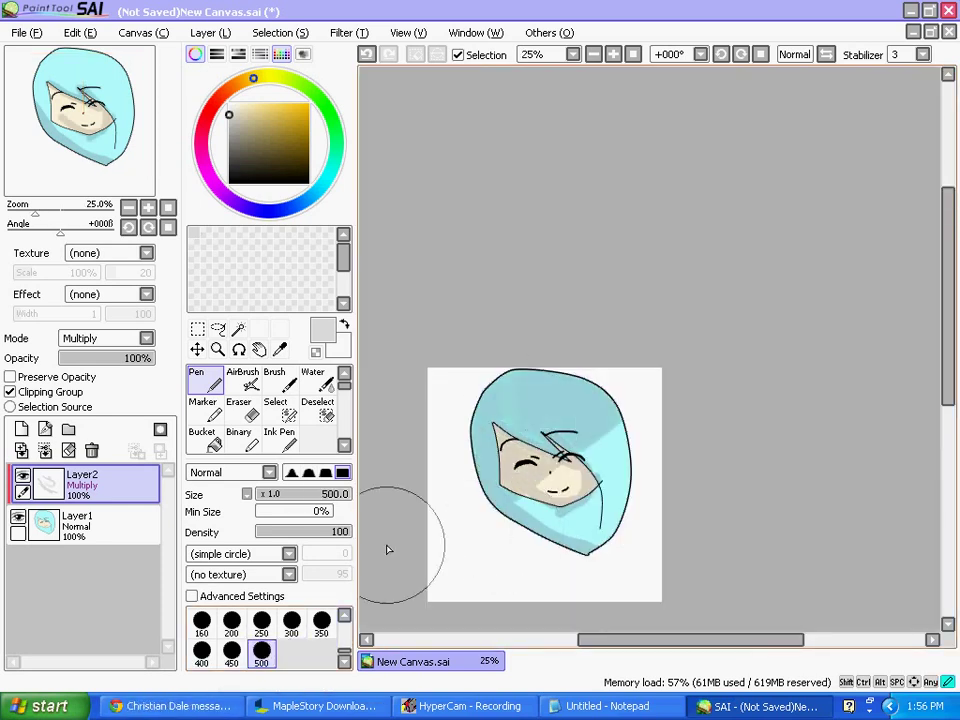
scroll(600, 525, up, 2)
Switch to Notepad, write "C:" and "It works! Now Try it C:", and replace that note with "Bai".
key(alt+Tab)
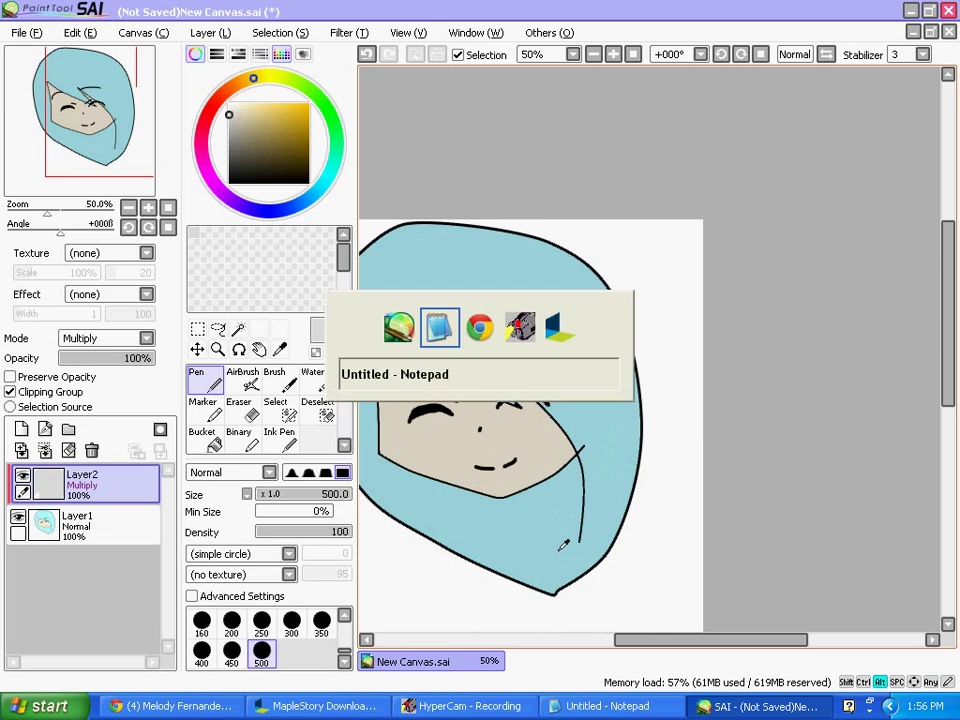
text(C:)
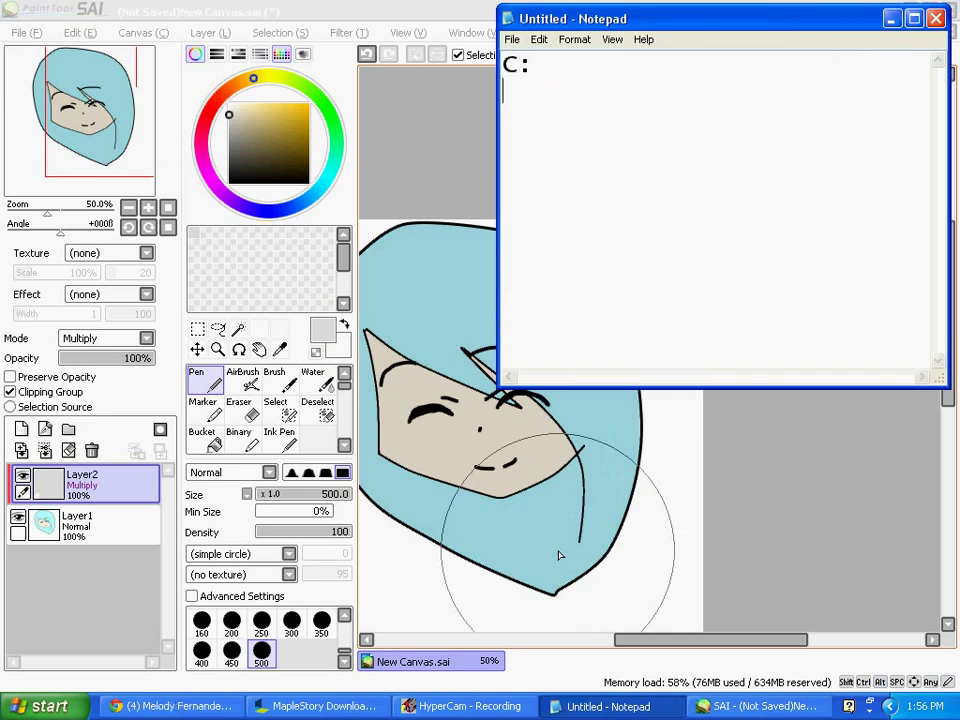
key(Return)
key(Return)
text(It works)
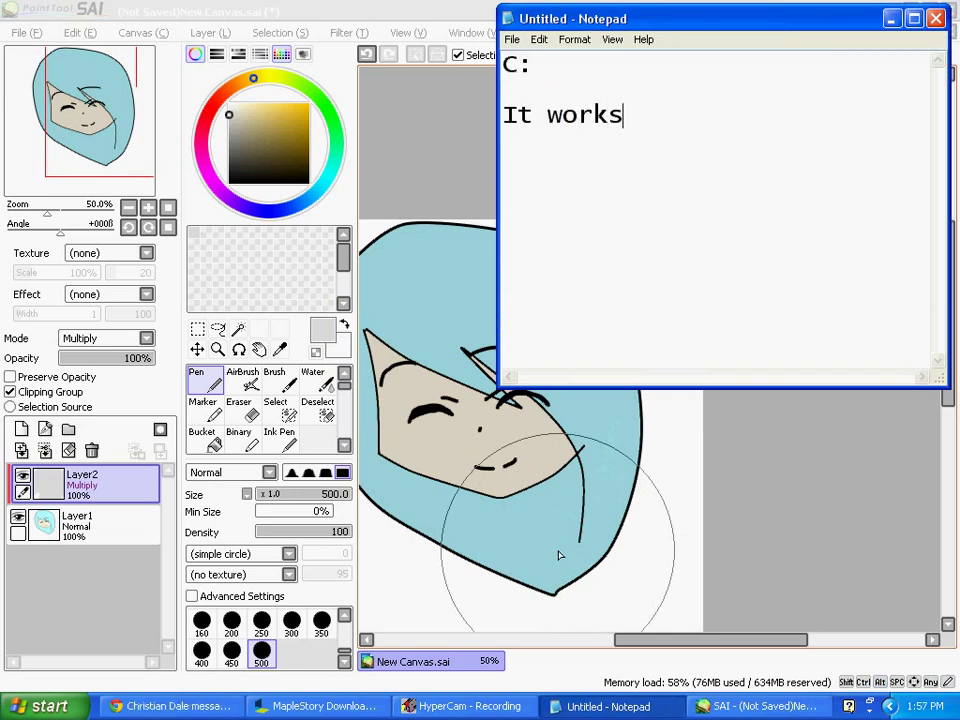
text(! Now Try it)
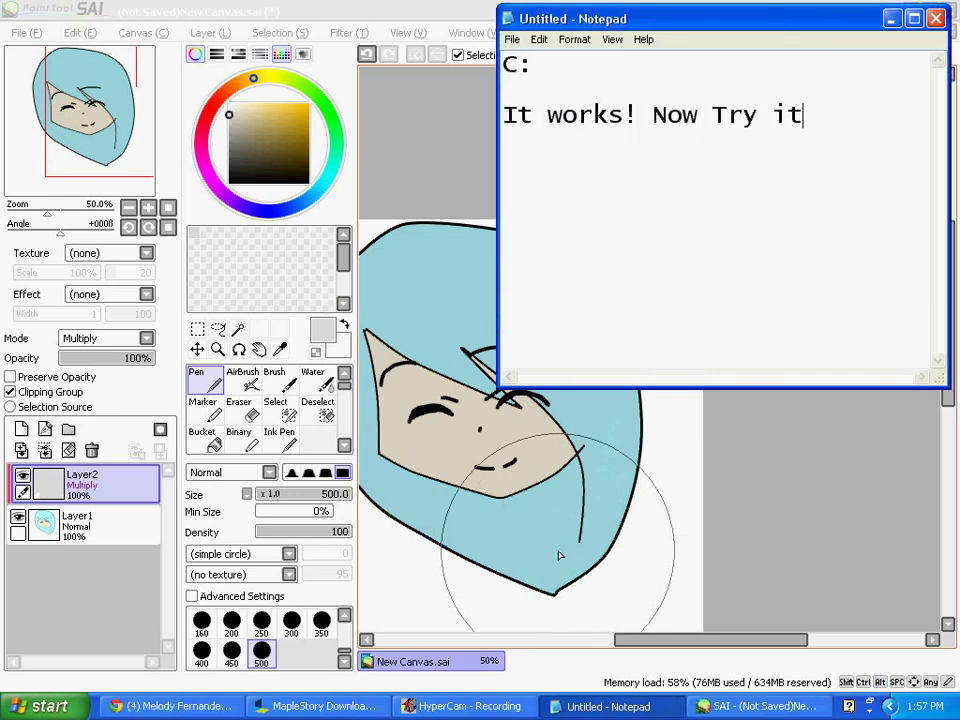
text( C:)
key(ctrl+a)
text(Bai)
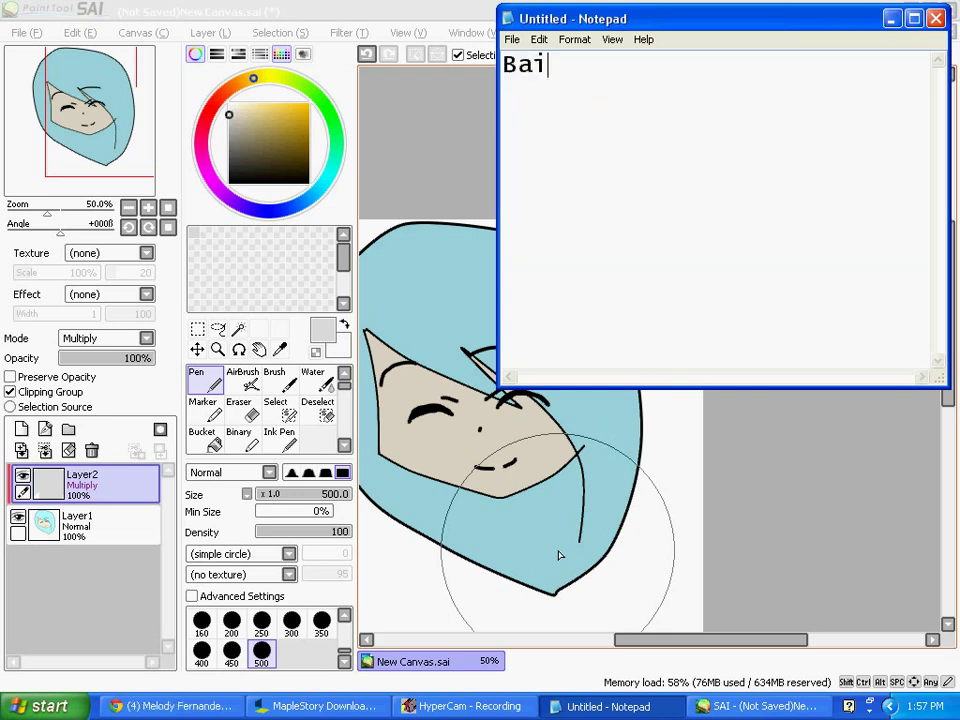